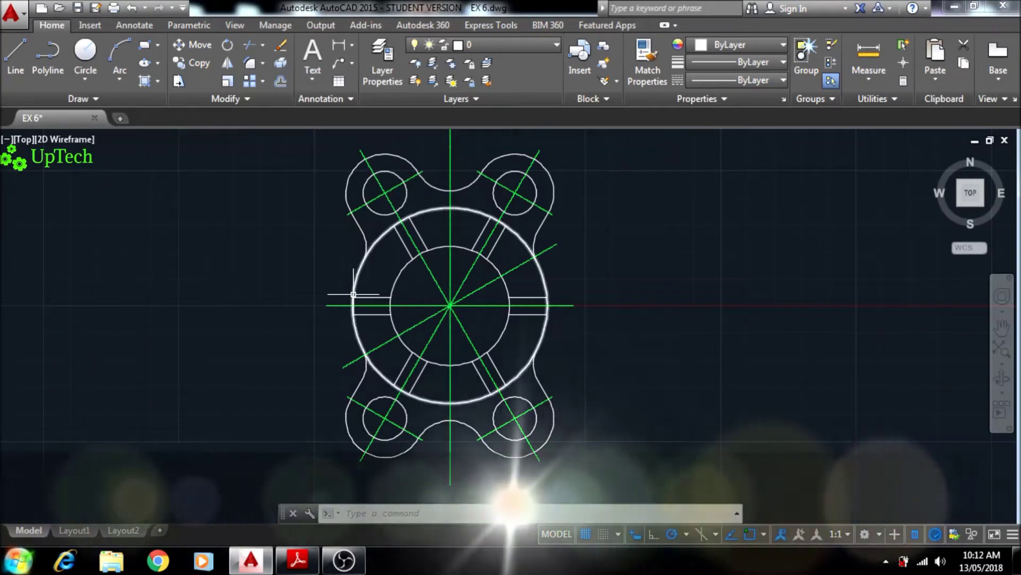
- Switch to Adobe Reader, examine the dimensioned drawings on pages 1 and 2 of the exercise book, and return to AutoCAD
mouse_move(416, 317)
middle_mouse_down()
mouse_move(426, 316)
mouse_move(378, 308)
mouse_move(437, 313)
mouse_move(362, 304)
mouse_move(526, 310)
mouse_move(388, 308)
mouse_move(511, 313)
mouse_move(397, 308)
mouse_move(488, 313)
middle_mouse_up()
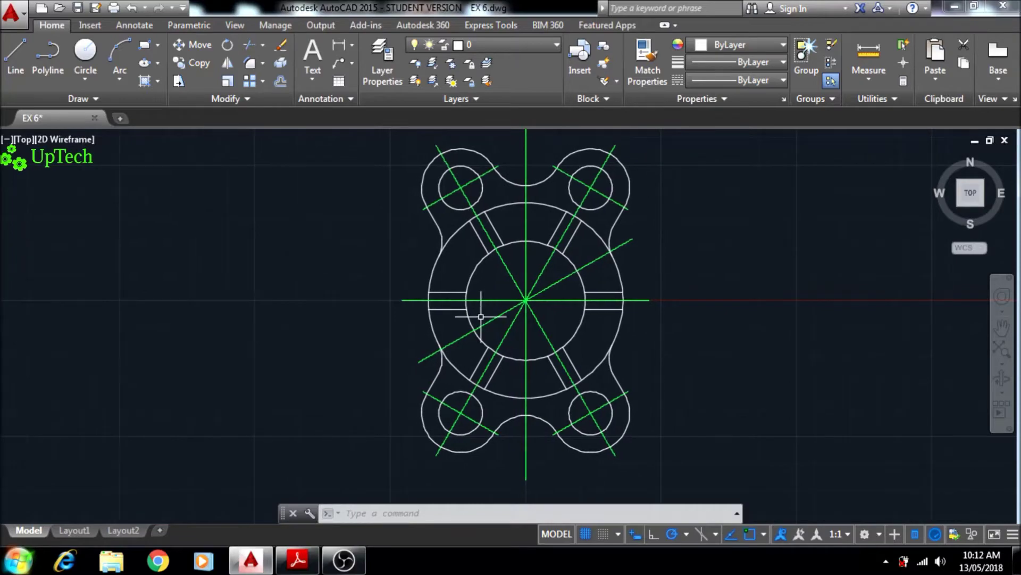
left_click(313, 562)
scroll(469, 407, "down", 1)
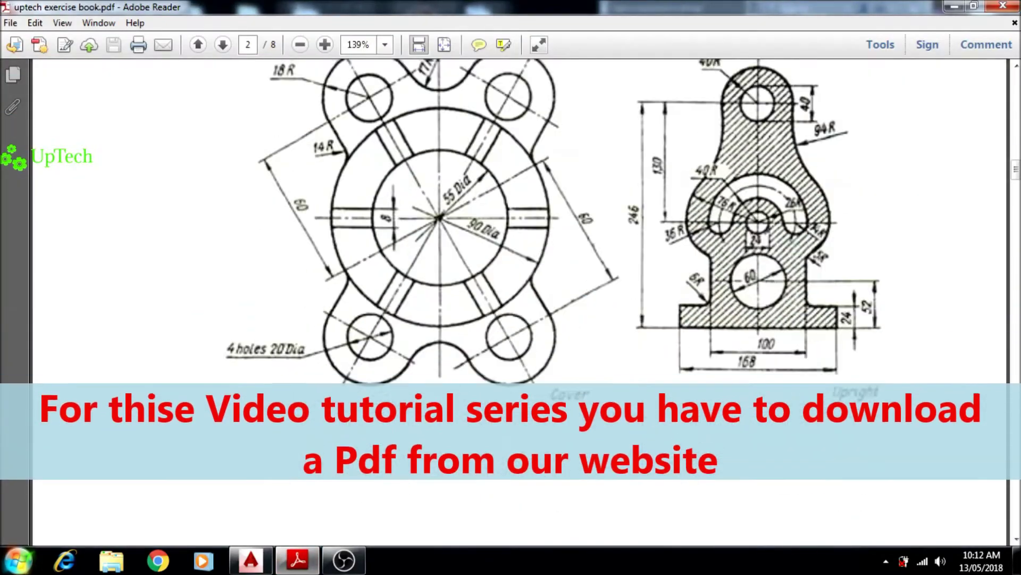
scroll(470, 407, "up", 4)
scroll(469, 406, "down", 6)
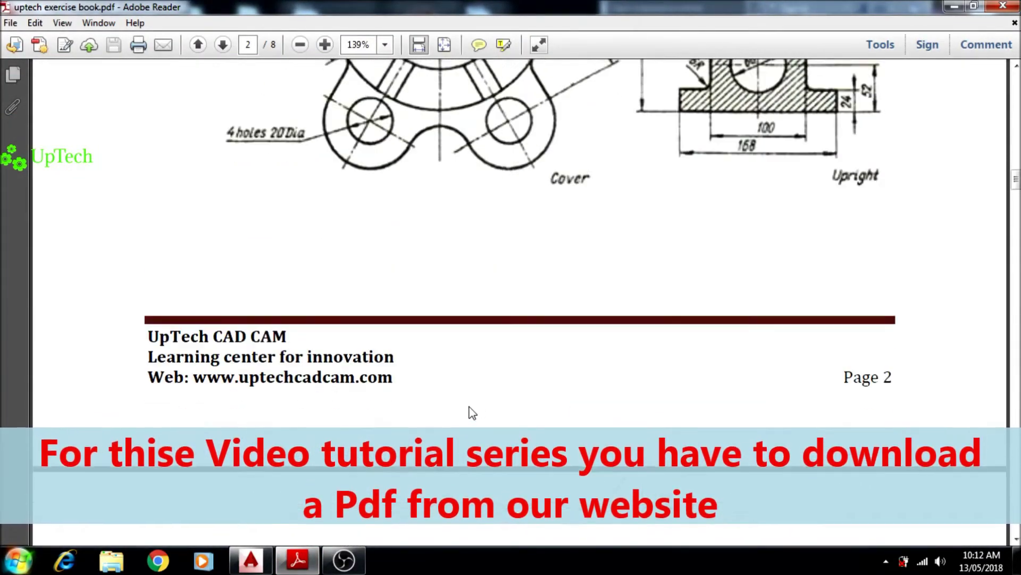
scroll(470, 406, "up", 3)
scroll(470, 406, "up", 10)
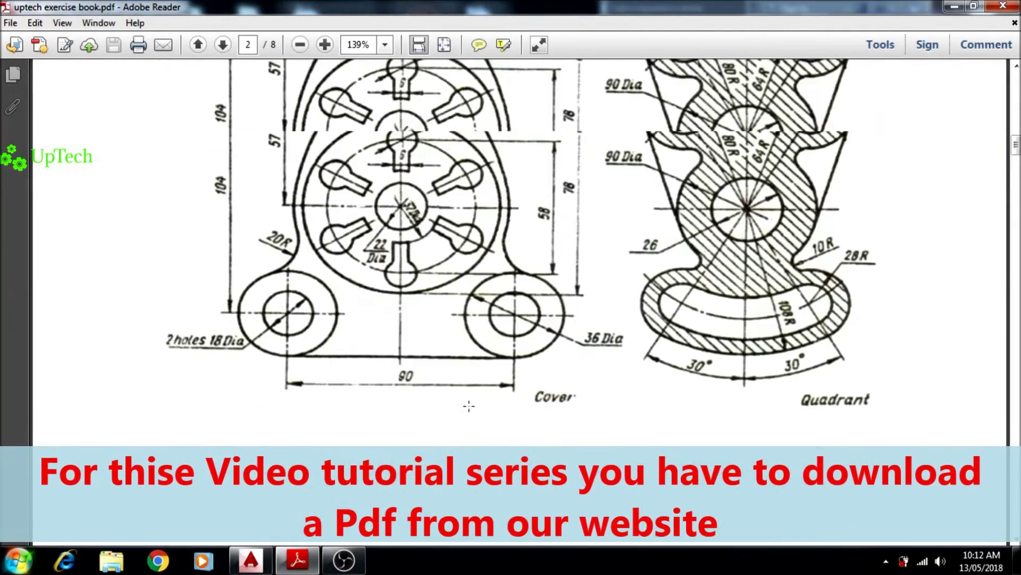
scroll(472, 412, "up", 3)
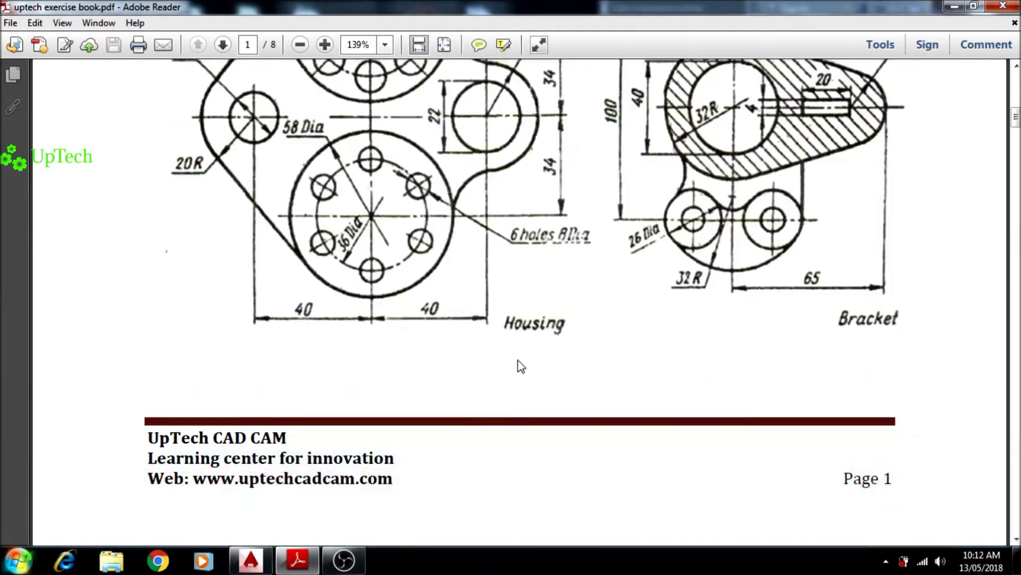
left_click(954, 6)
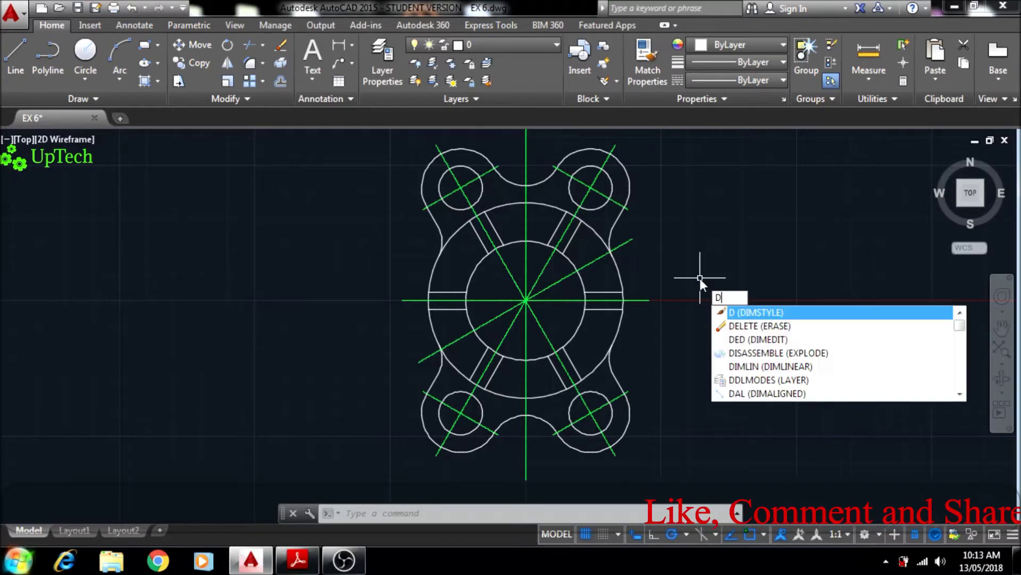
- Modify the Standard dimension style so extension lines extend 1 beyond the dimension lines and the arrow size is 2
key("Return")
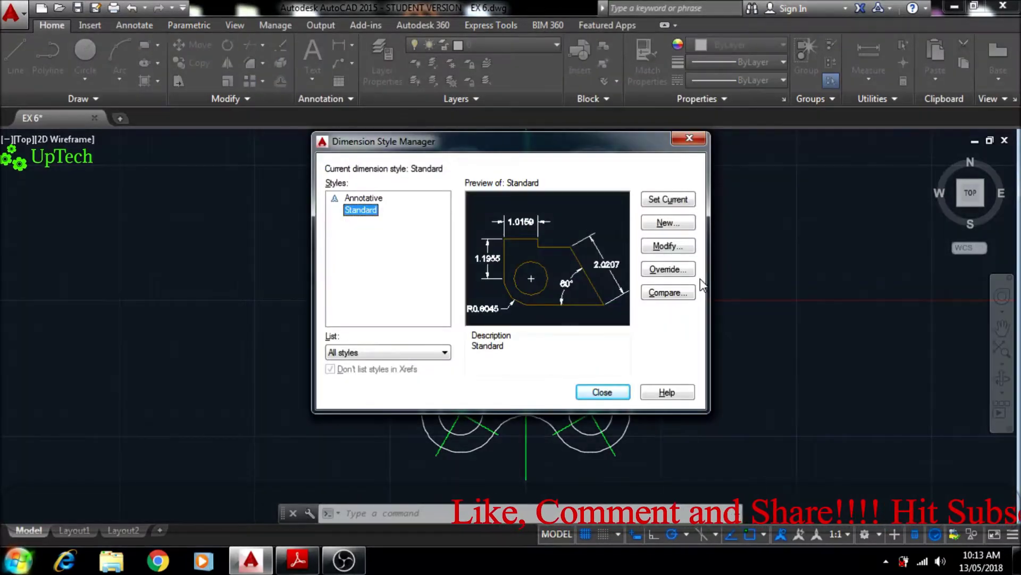
left_click(672, 246)
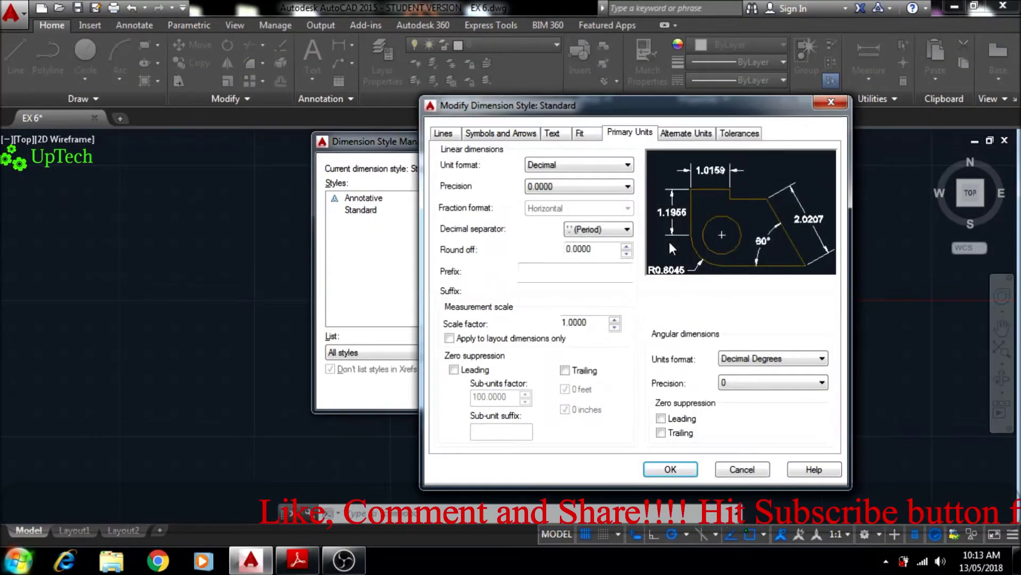
left_click(444, 133)
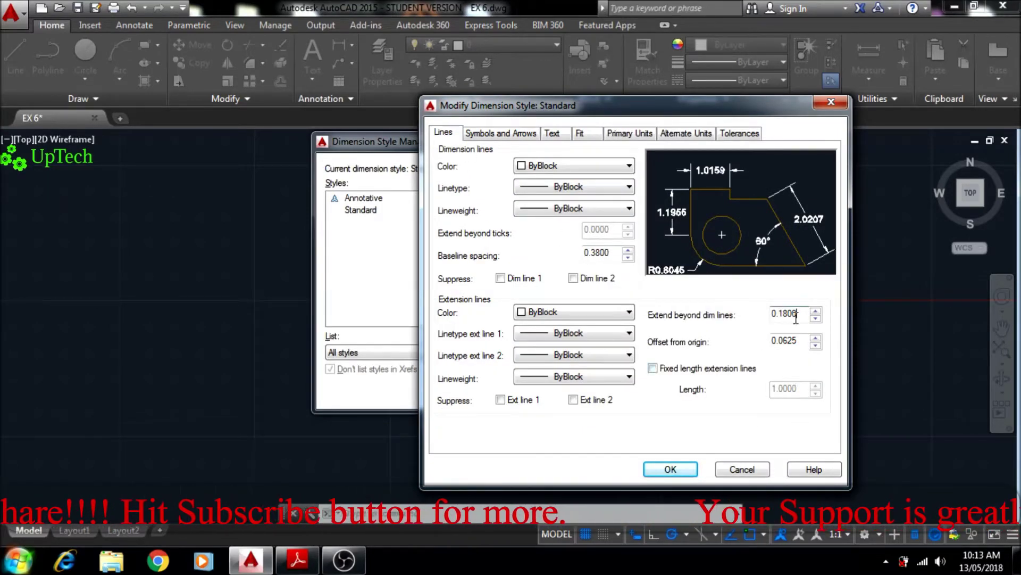
key("BackSpace")
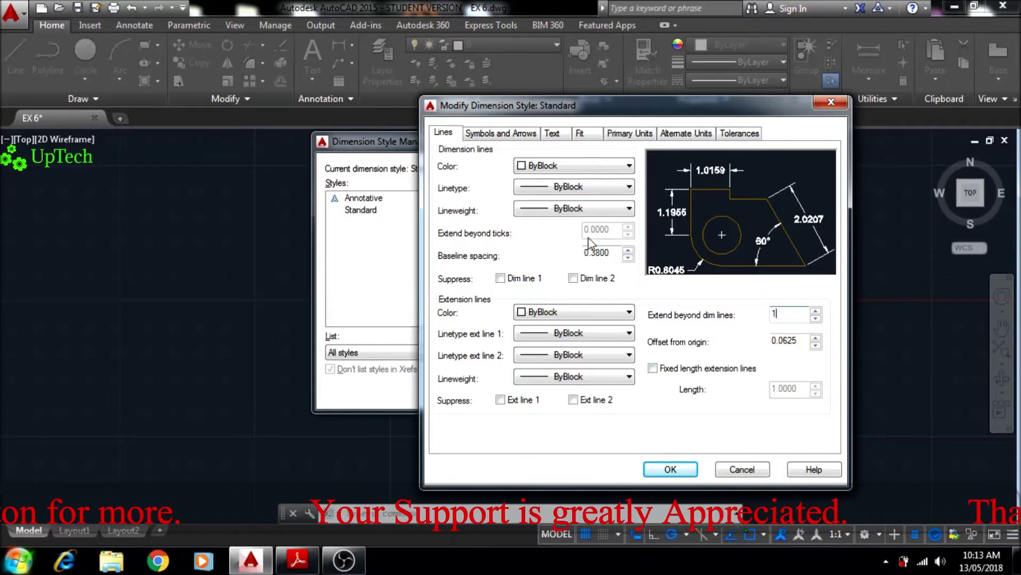
left_click(527, 134)
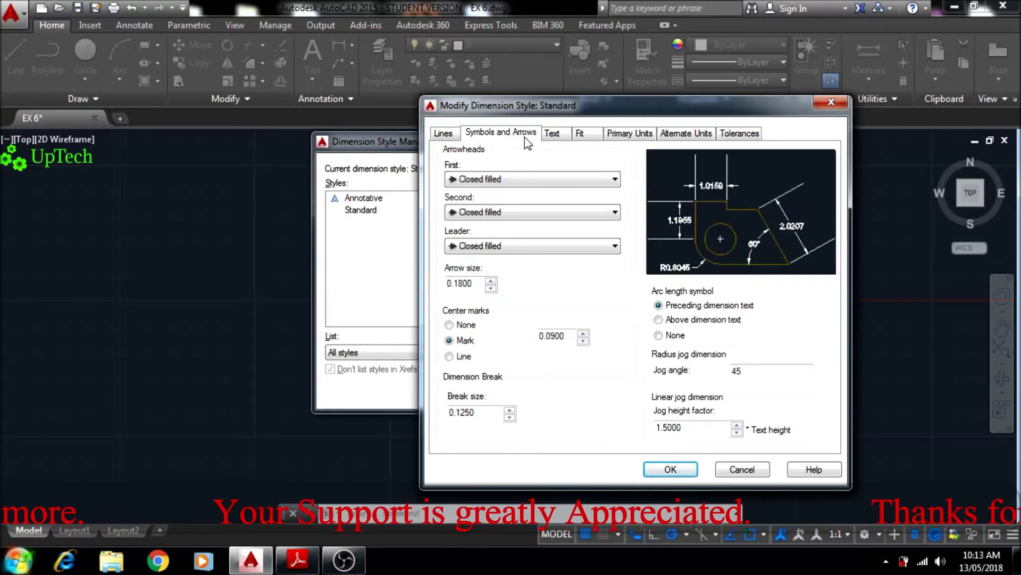
double_click(473, 282)
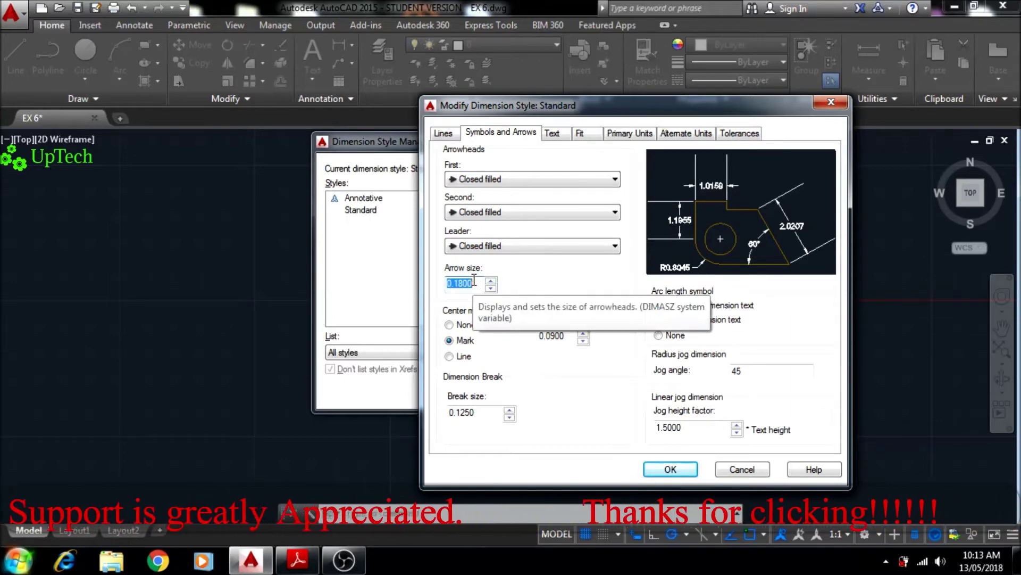
type("2")
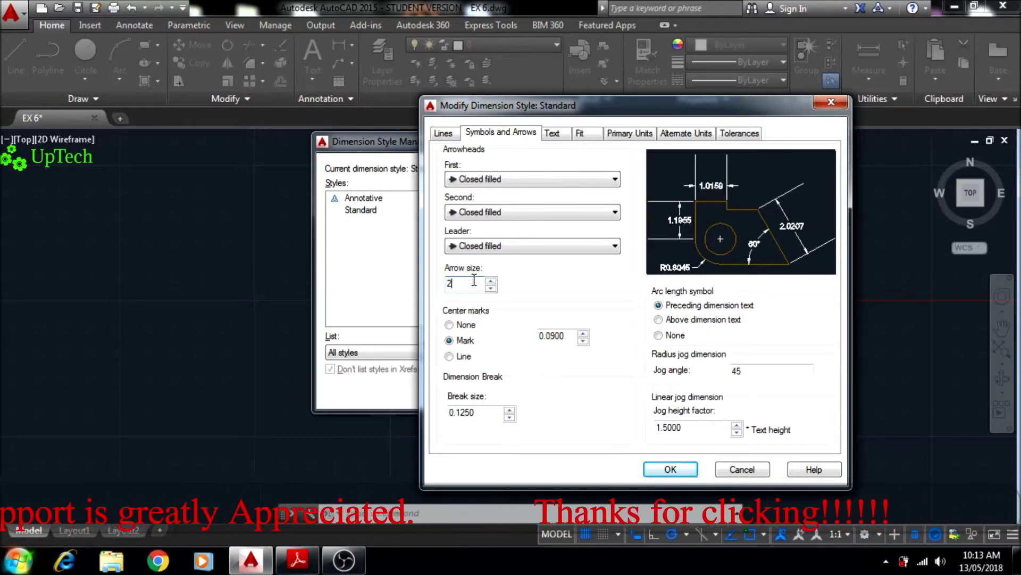
- Set the dimension text to height 3, vertical placement Above, offset from dim line 1 and ISO standard alignment
left_click(552, 134)
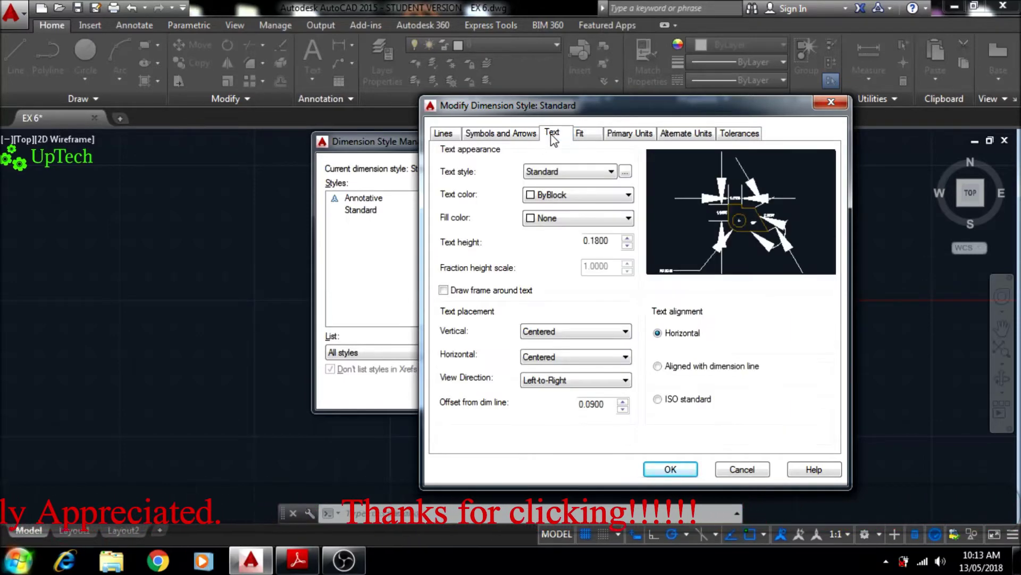
double_click(613, 244)
type("3")
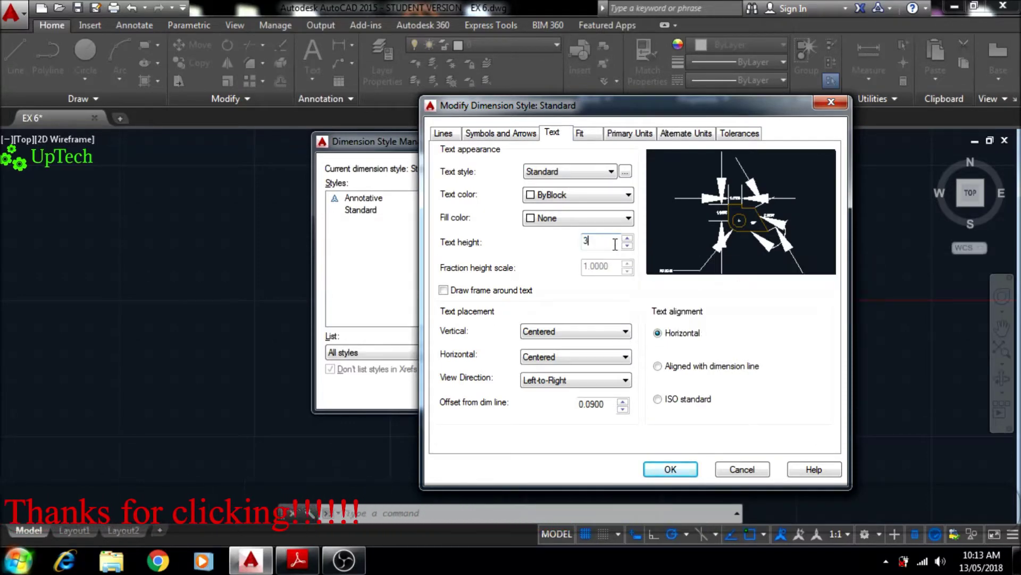
left_click(588, 332)
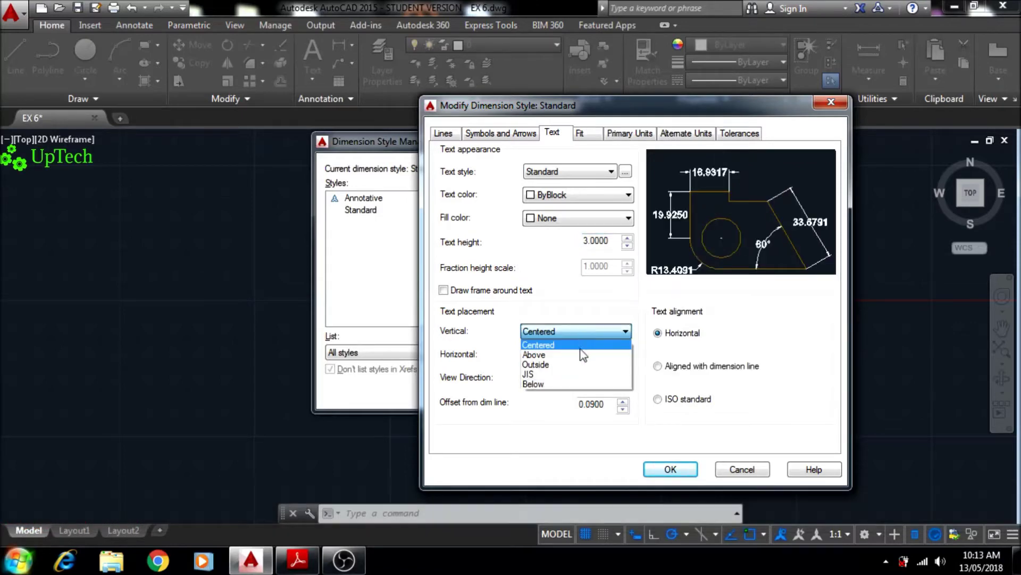
left_click(583, 355)
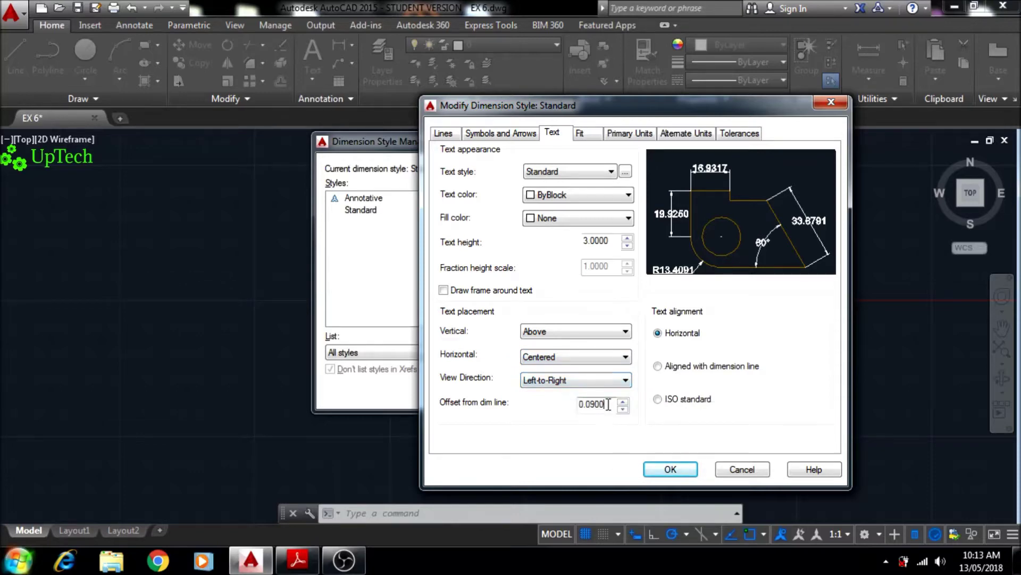
type("1")
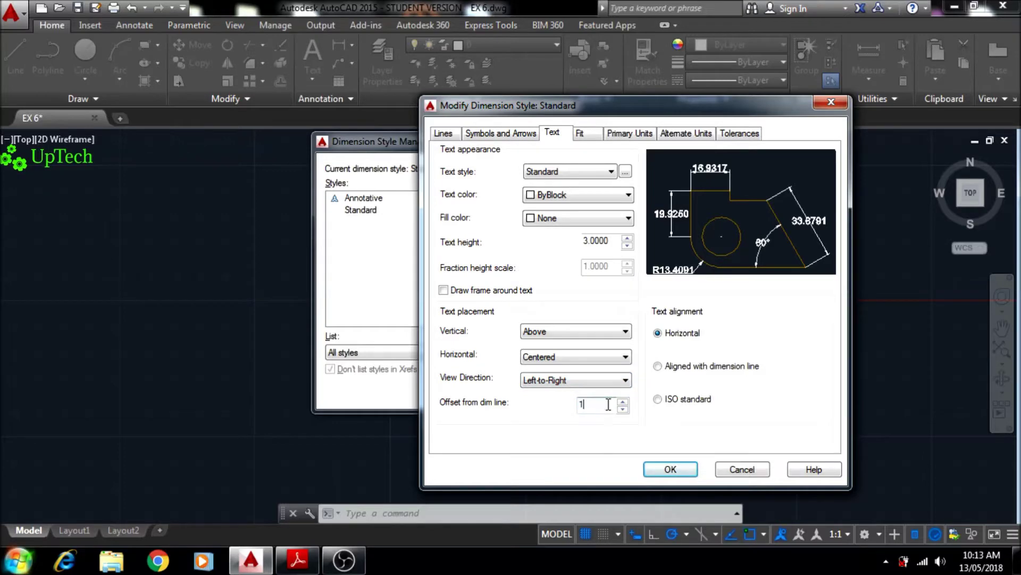
left_click(658, 399)
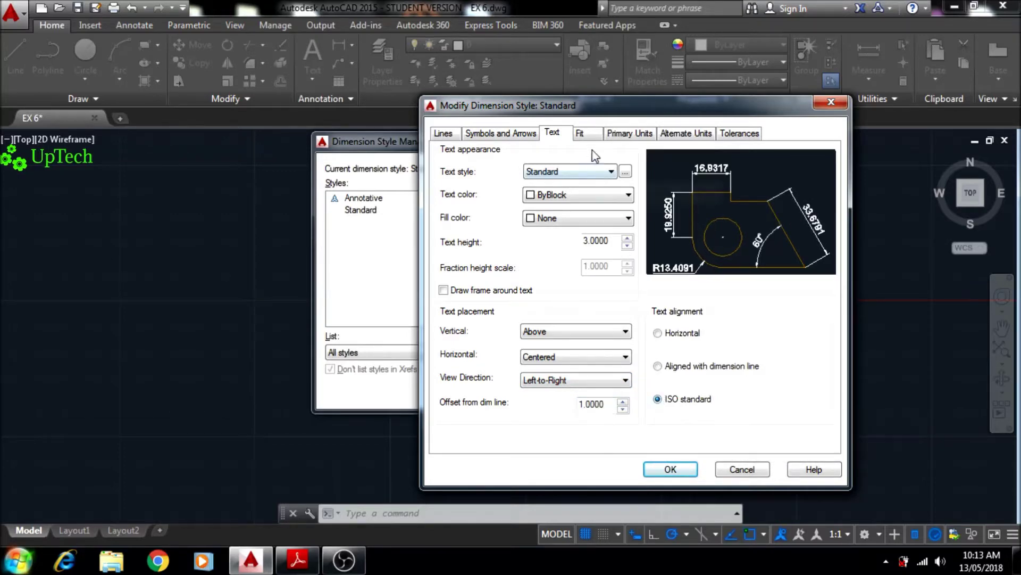
- Enable drawing the dim line between ext lines, set linear precision to 0, and save and close the dimension style
left_click(585, 133)
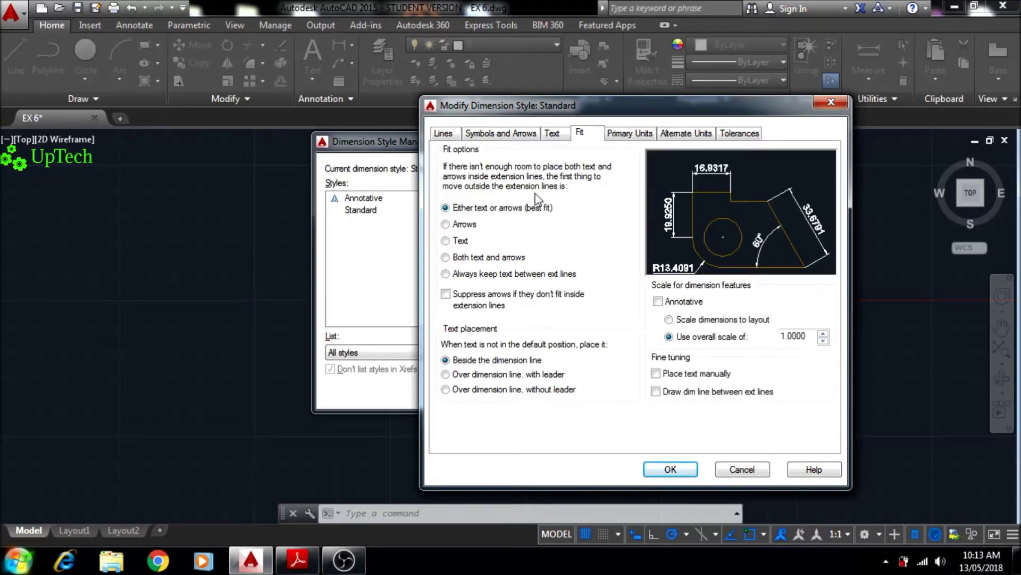
left_click(658, 393)
left_click(632, 134)
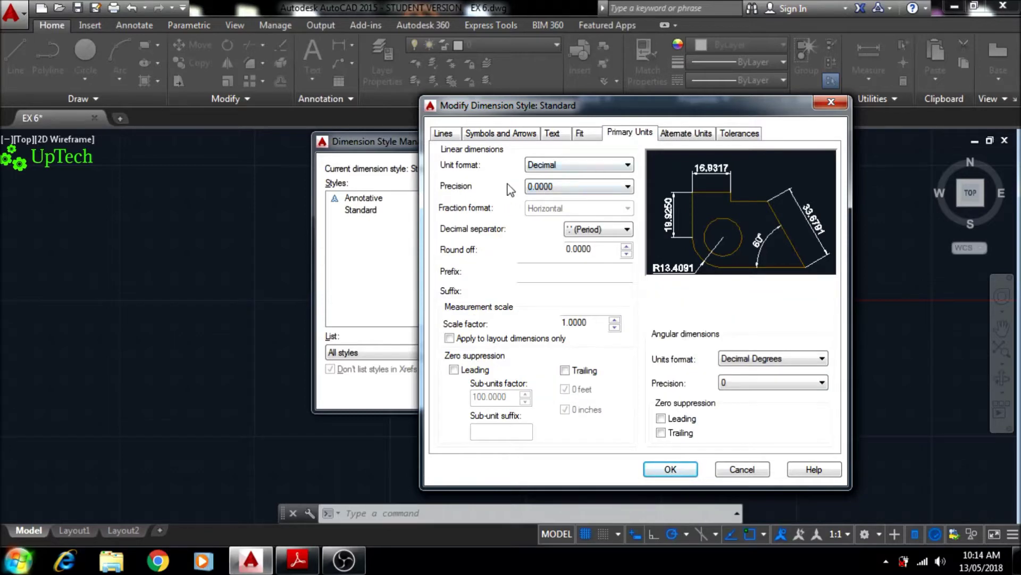
left_click(556, 187)
left_click(557, 201)
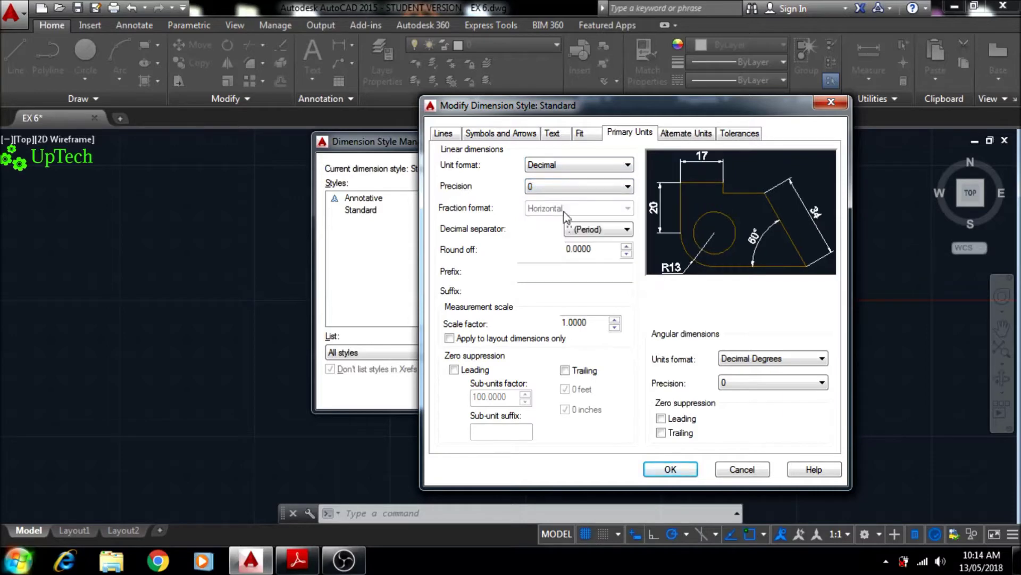
left_click(669, 470)
left_click(608, 393)
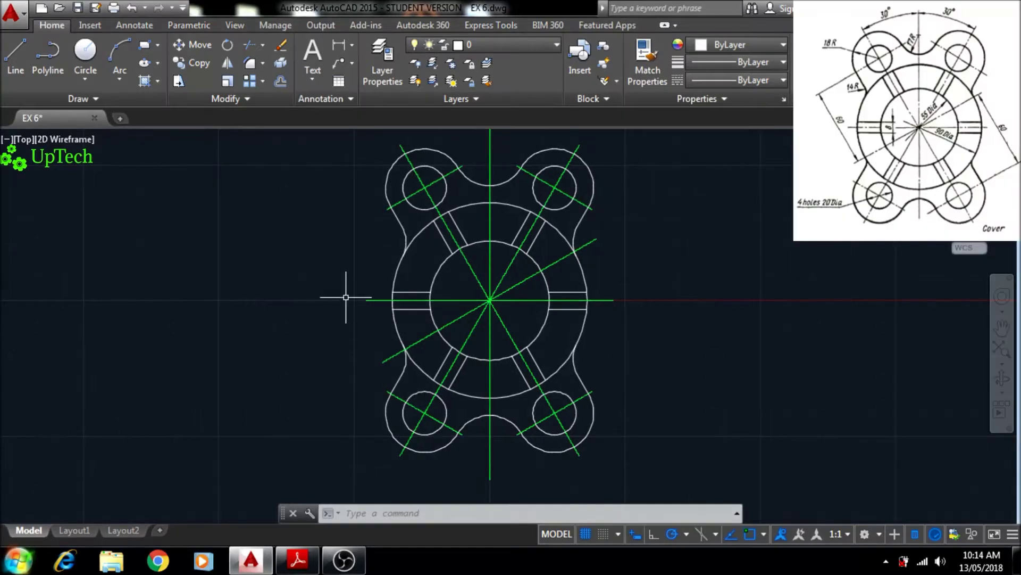
- Add a vertical linear dimension across the width of the left horizontal rib, placed just inside the inner circle
left_click(353, 44)
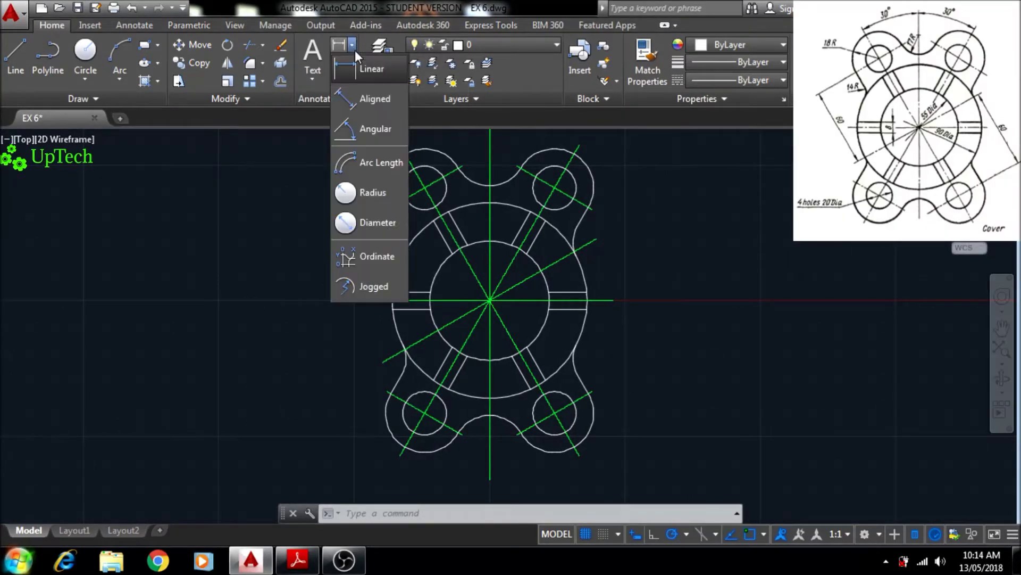
left_click(373, 72)
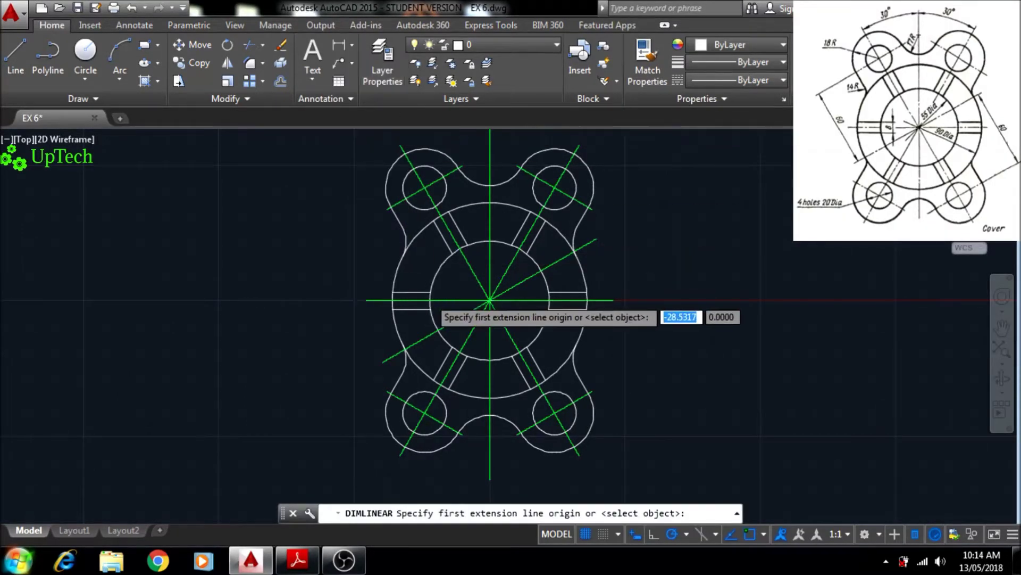
scroll(434, 299, "up", 3)
left_click(425, 272)
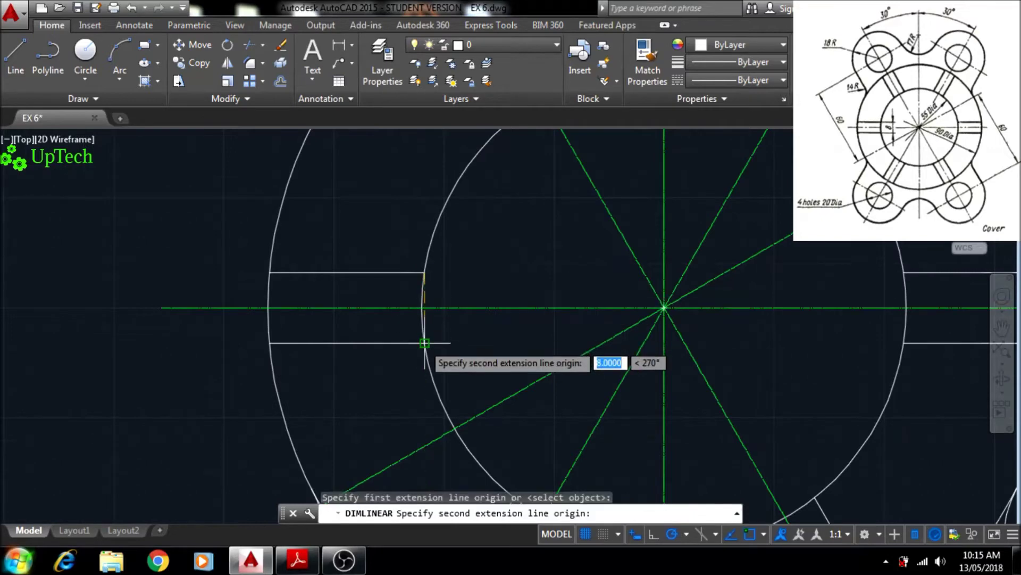
left_click(424, 343)
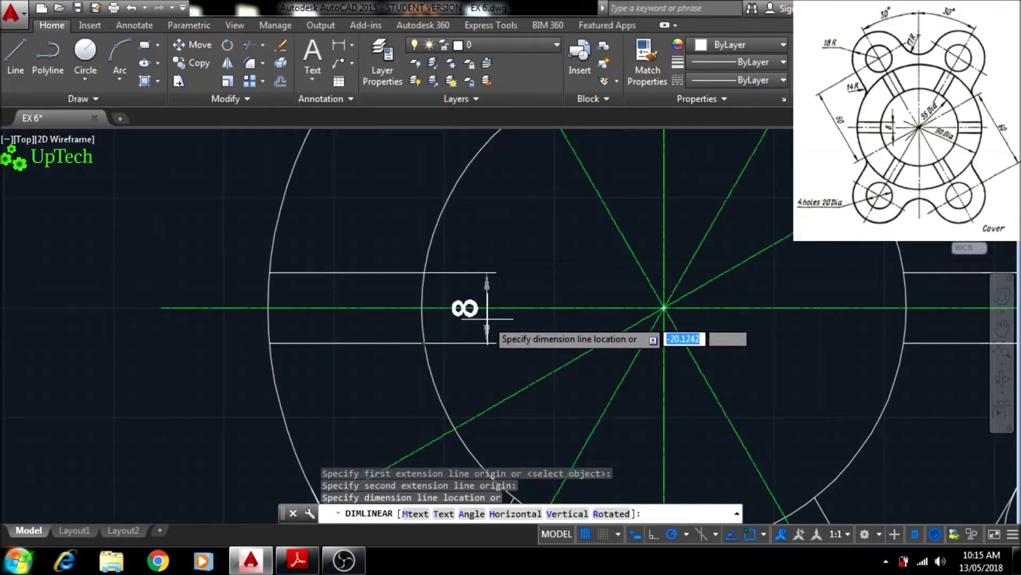
left_click(489, 318)
scroll(477, 243, "up", 2)
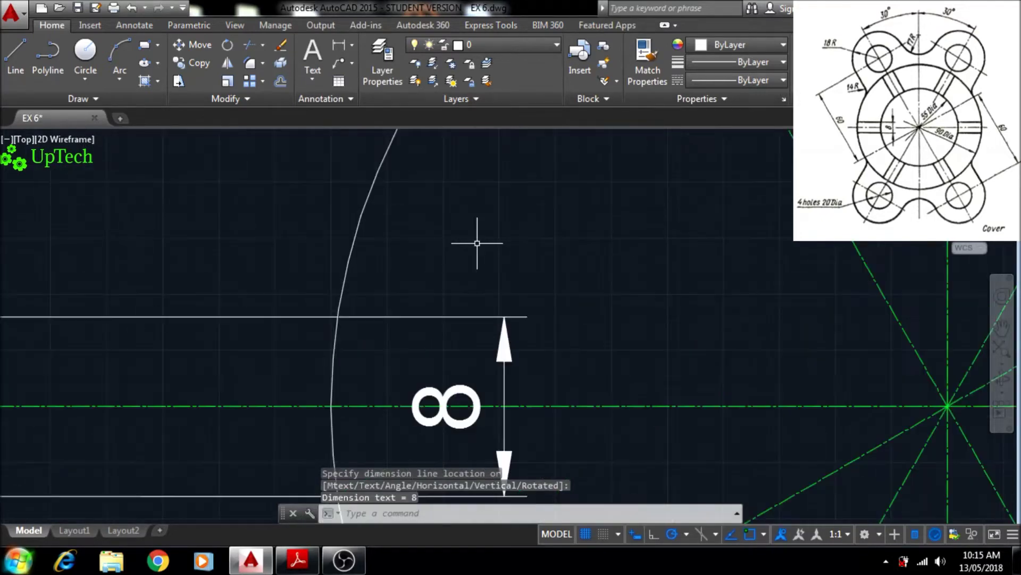
- Add a diameter dimension to the large outer circle, with its text inside the ring below the right rib
scroll(476, 243, "down", 4)
middle_click_drag(476, 244, 457, 278)
scroll(457, 279, "down", 4)
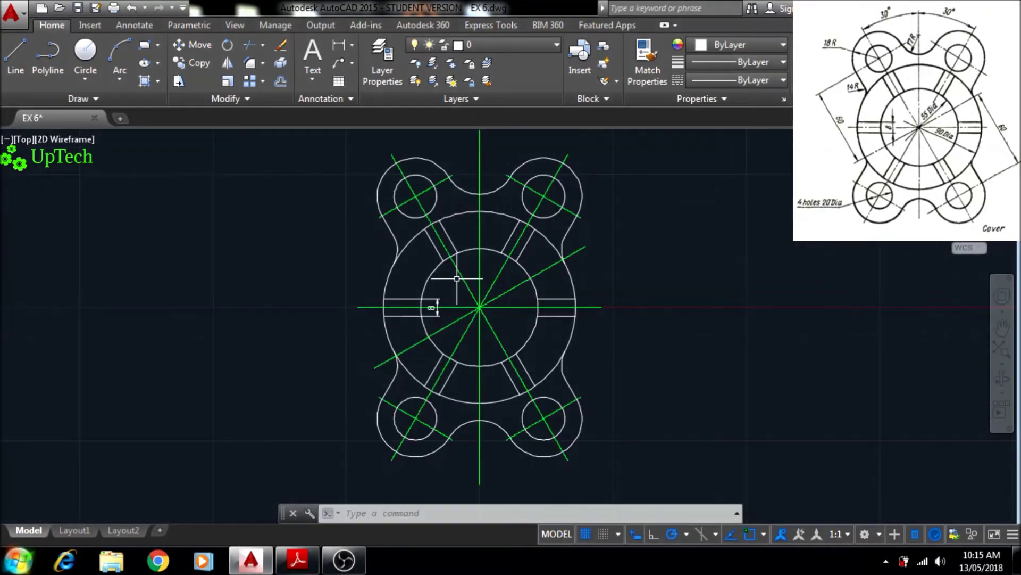
left_click(352, 46)
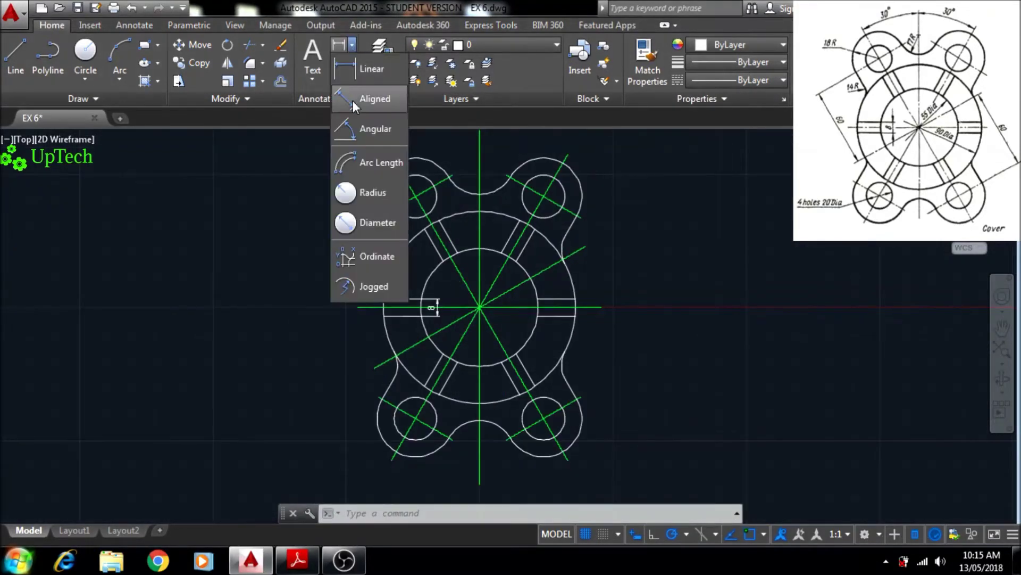
left_click(365, 225)
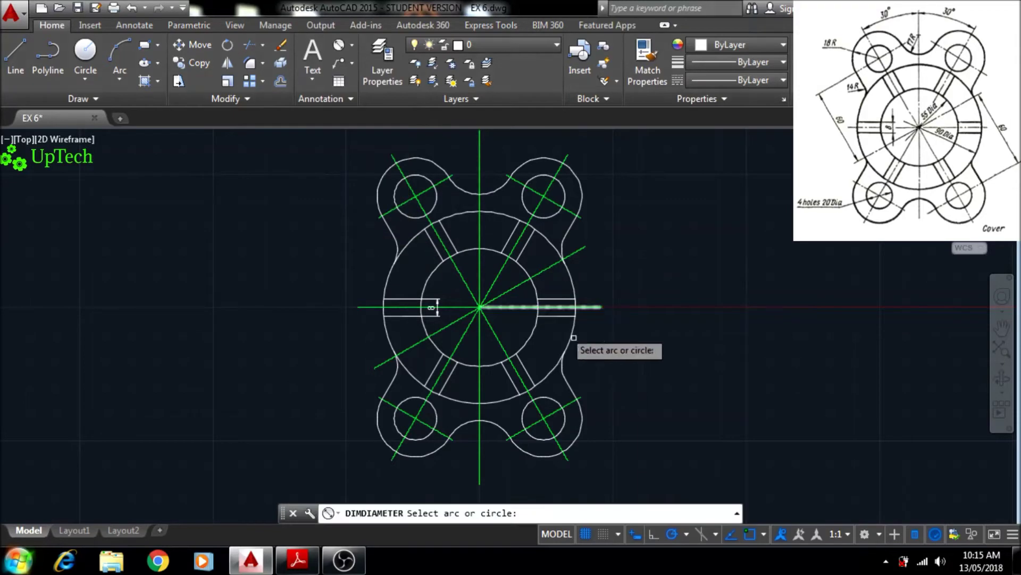
scroll(578, 353, "up", 6)
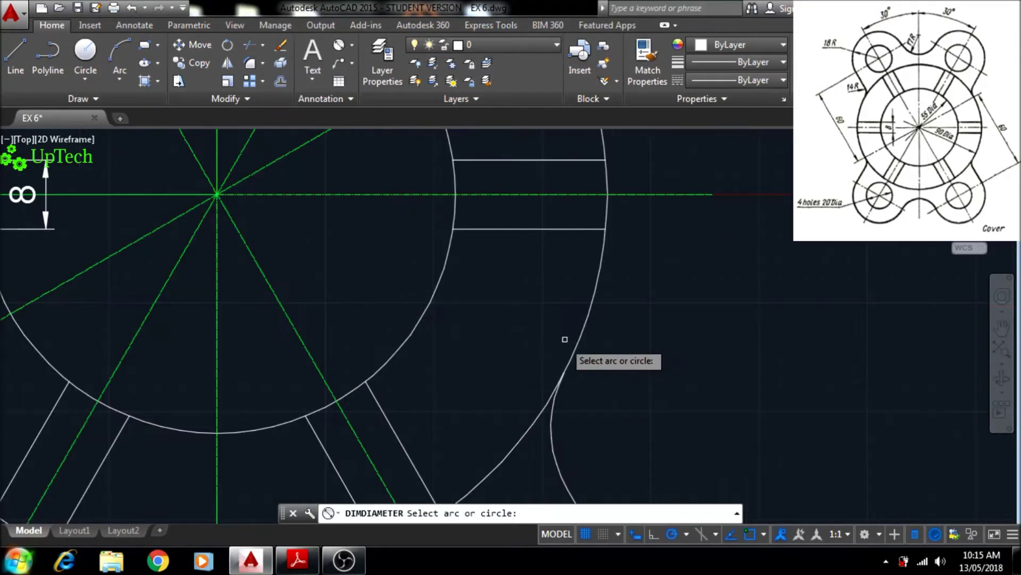
left_click(584, 330)
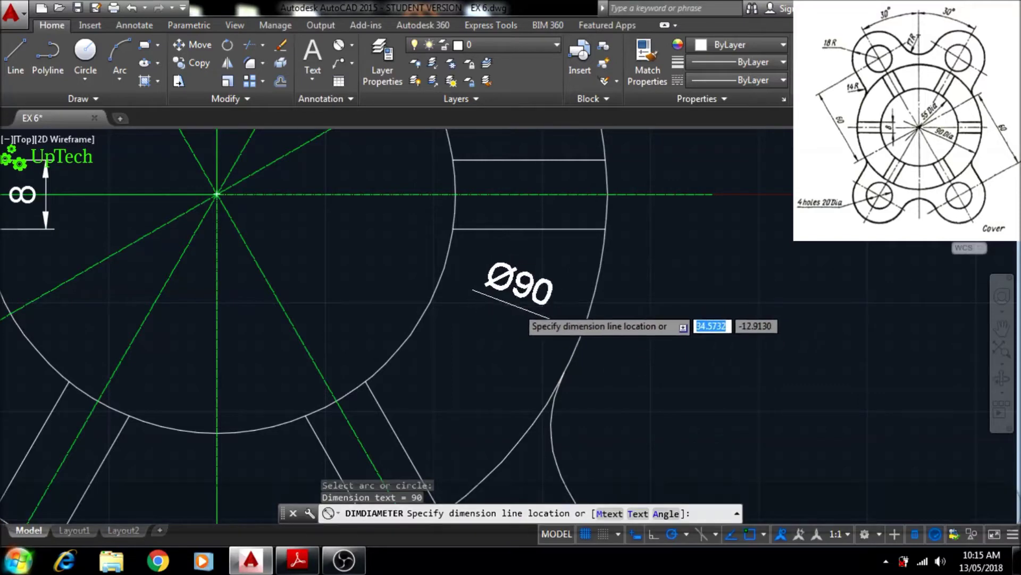
left_click(517, 307)
- Add a diameter dimension to the inner circle, with its text inside the circle just above the right end of the horizontal centreline
middle_click_drag(490, 320, 493, 386)
middle_click_drag(383, 297, 402, 333)
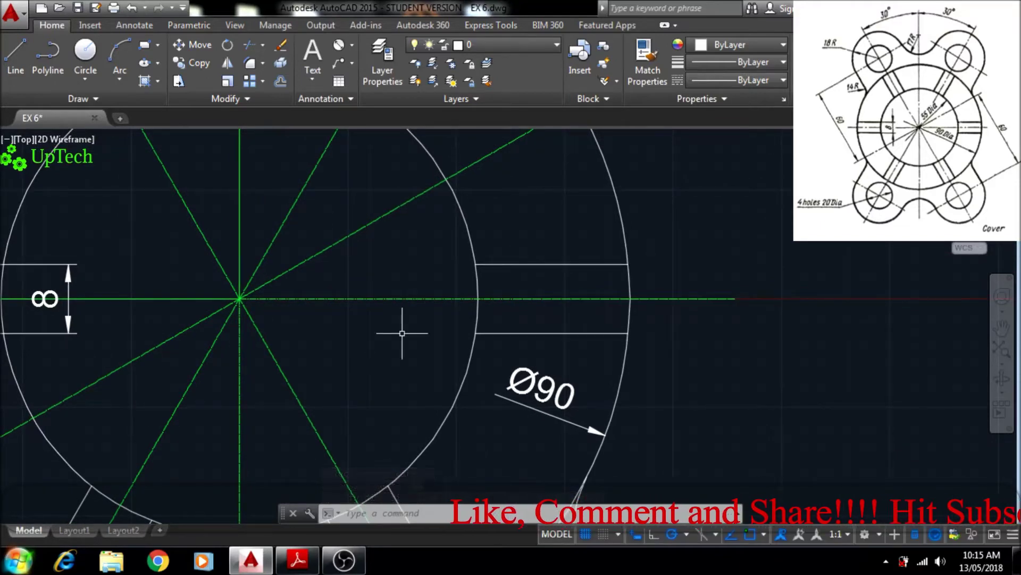
key("Return")
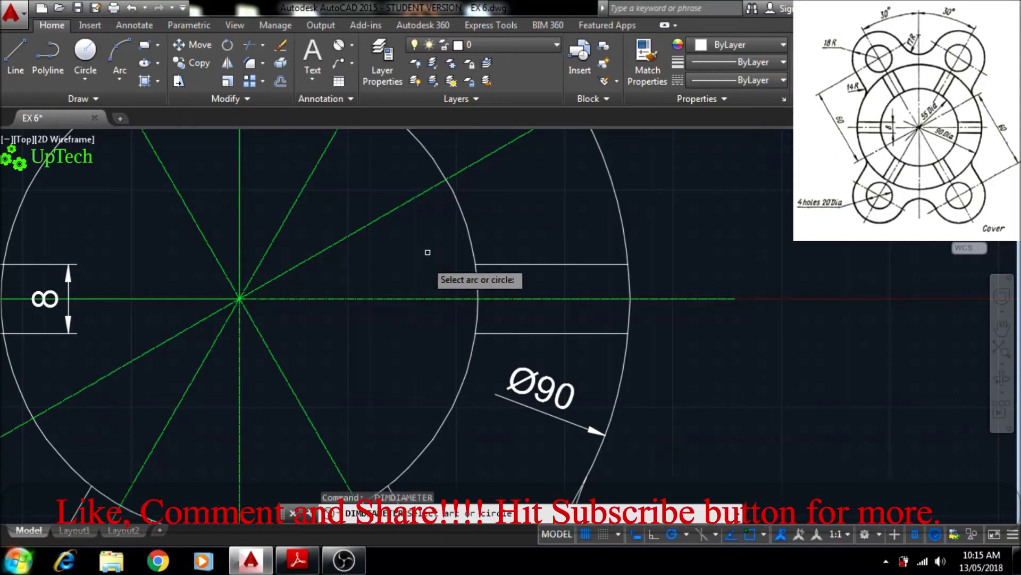
left_click(462, 219)
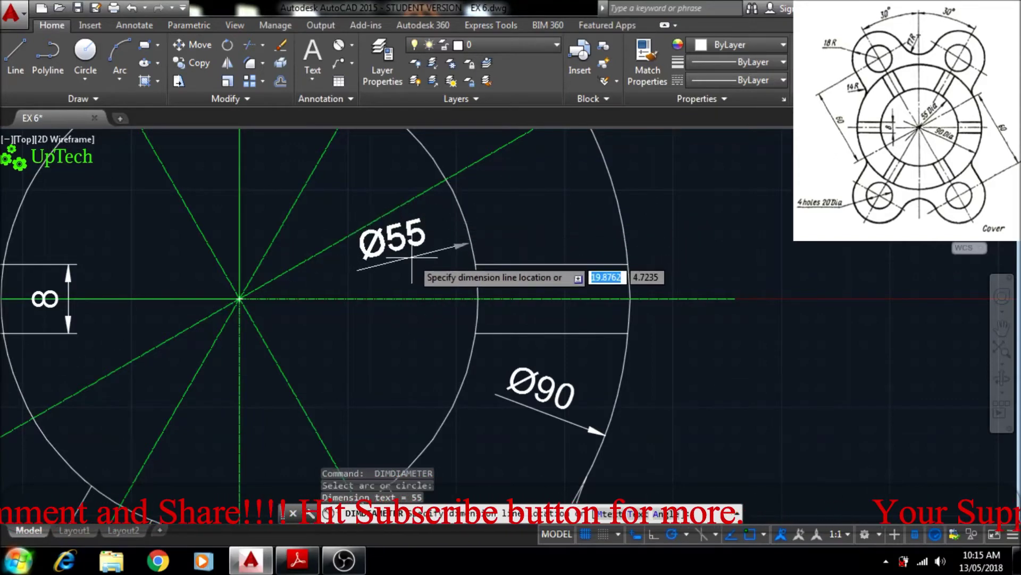
left_click(411, 263)
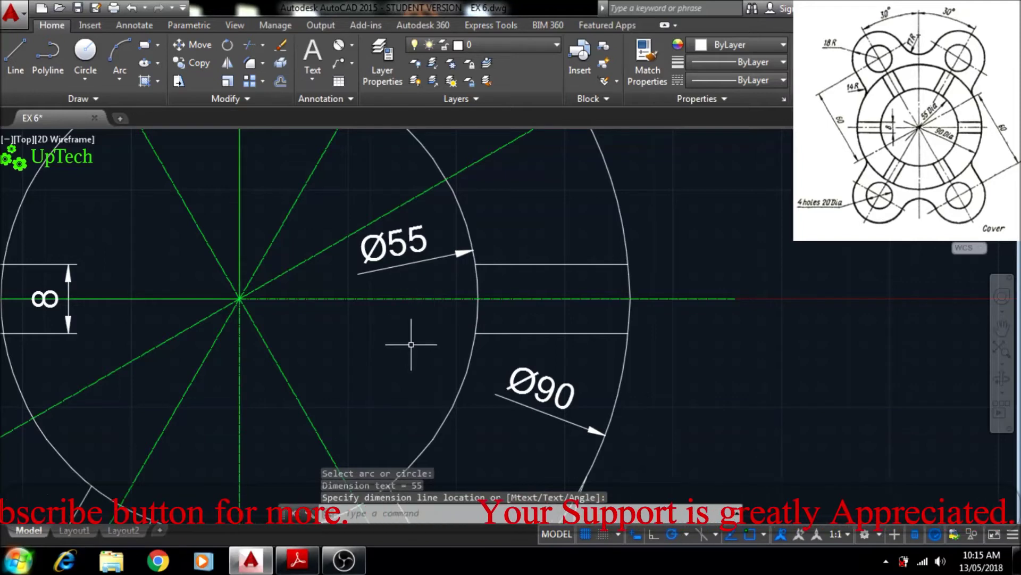
- Add a diameter dimension to the lower-left hole, with its text outside the outline to the lower left
scroll(404, 343, "down", 2)
middle_click_drag(409, 334, 499, 208)
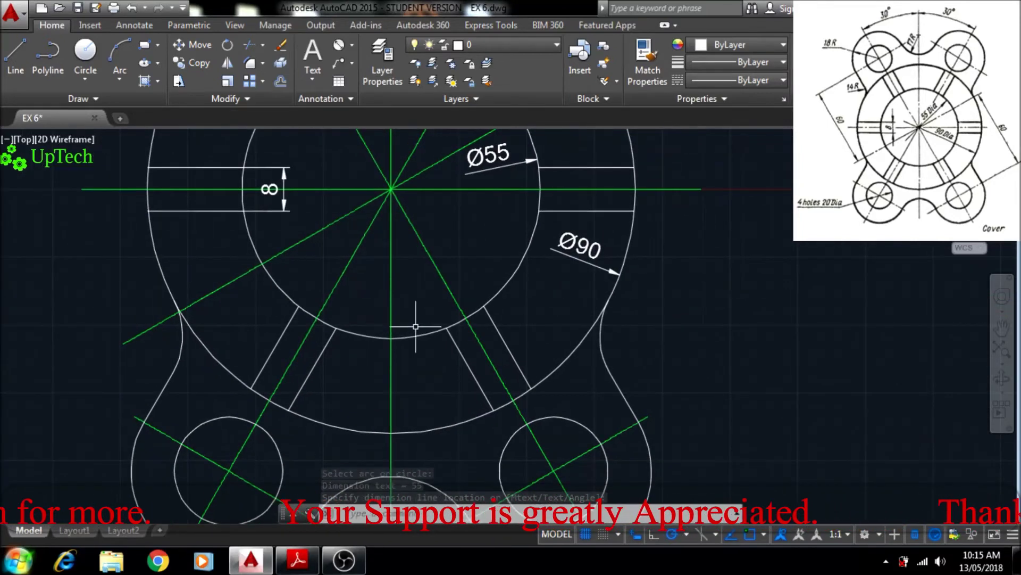
scroll(383, 337, "down", 2)
middle_click_drag(383, 323, 401, 211)
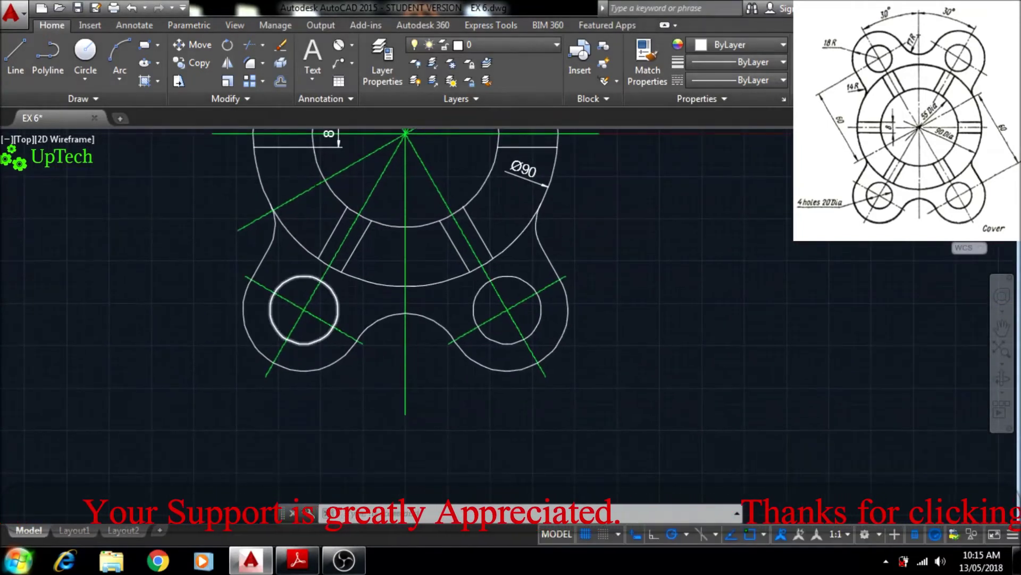
scroll(322, 319, "up", 4)
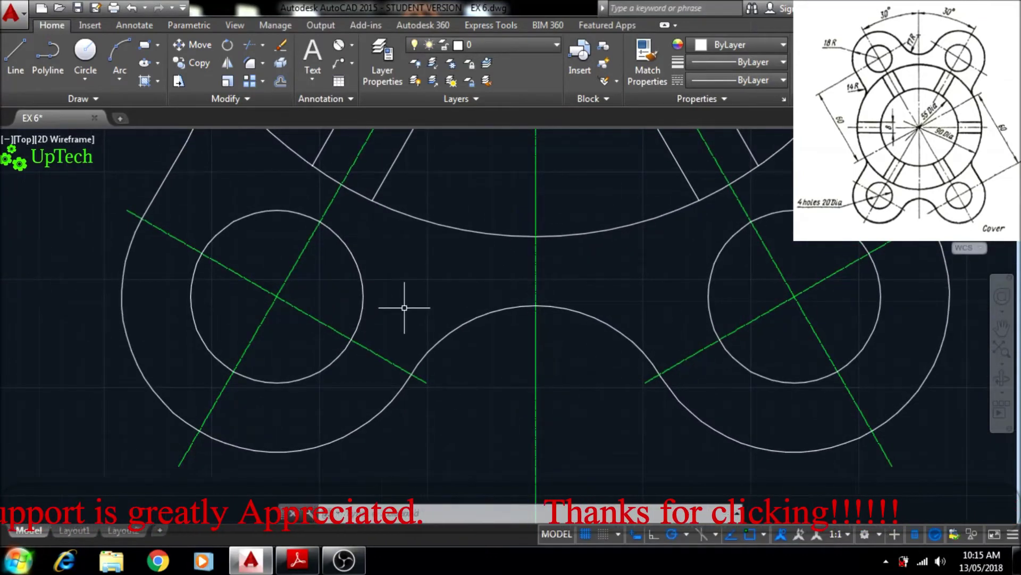
key("Return")
left_click(362, 292)
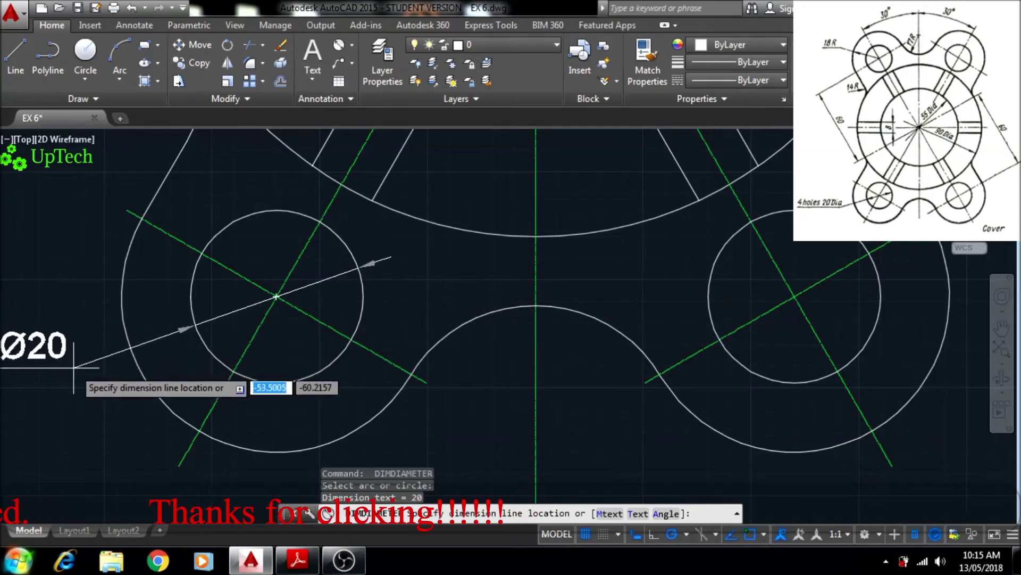
middle_click_drag(73, 367, 217, 361)
left_click(167, 415)
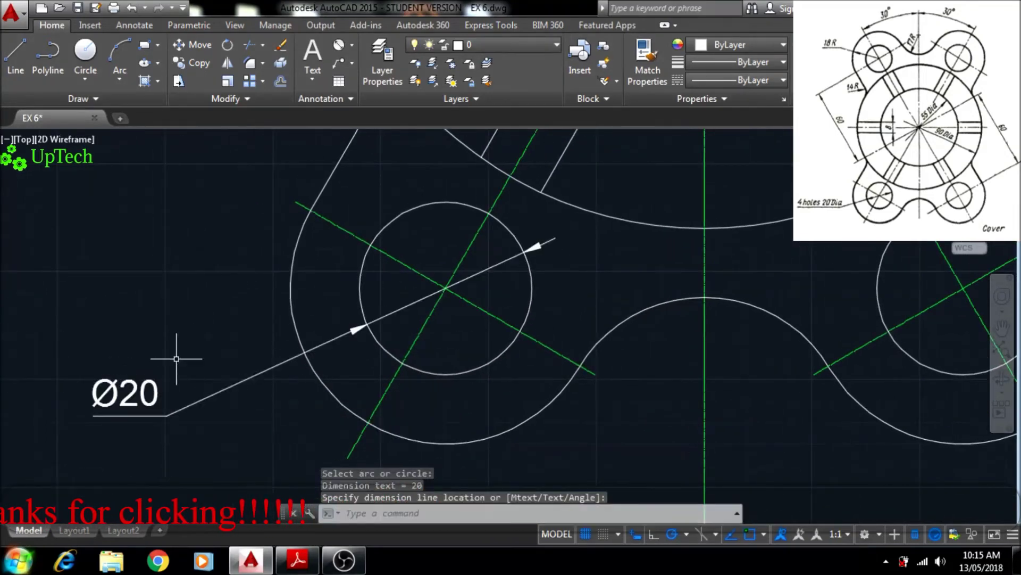
- Add a radius dimension to the rounded outer arc around the upper-left hole, with its text outside to the left
scroll(176, 358, "down", 5)
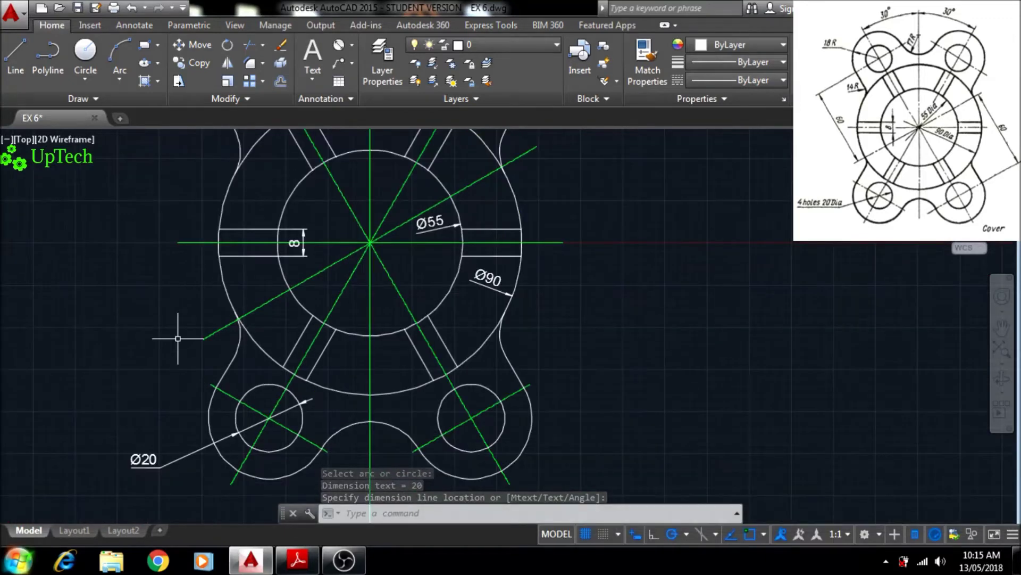
scroll(177, 340, "down", 2)
middle_click_drag(177, 343, 177, 398)
middle_click_drag(211, 350, 352, 349)
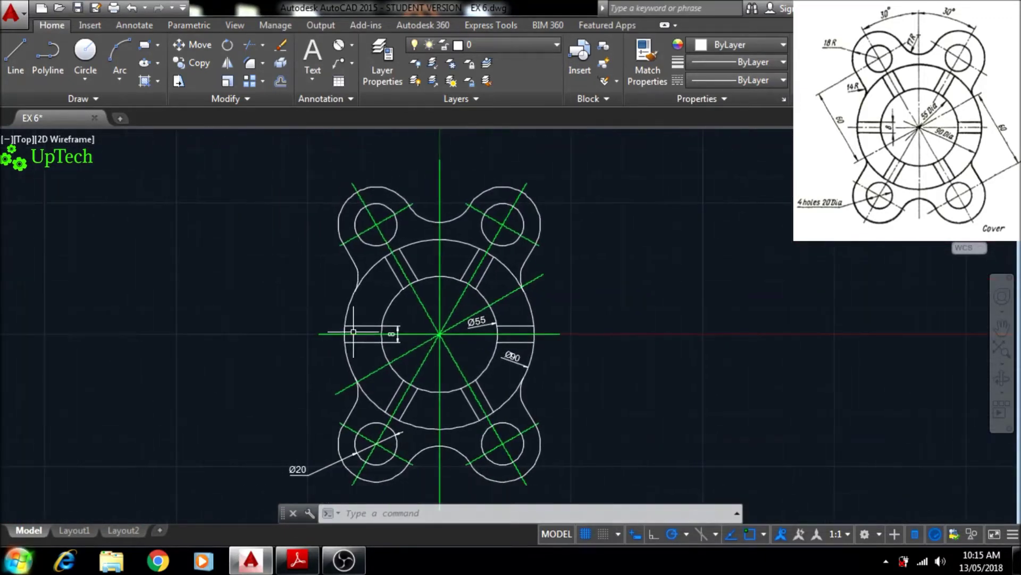
left_click(353, 44)
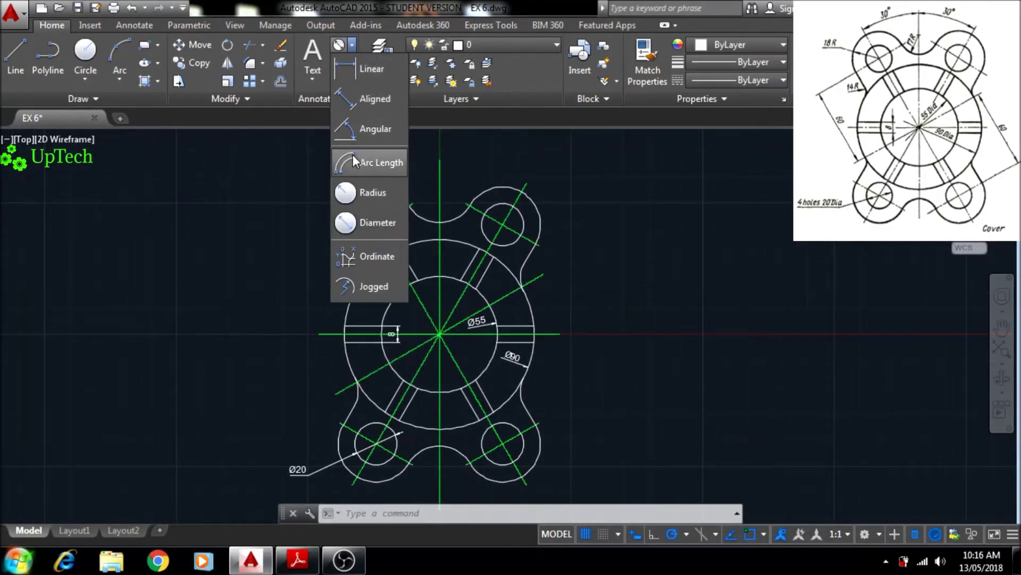
left_click(353, 192)
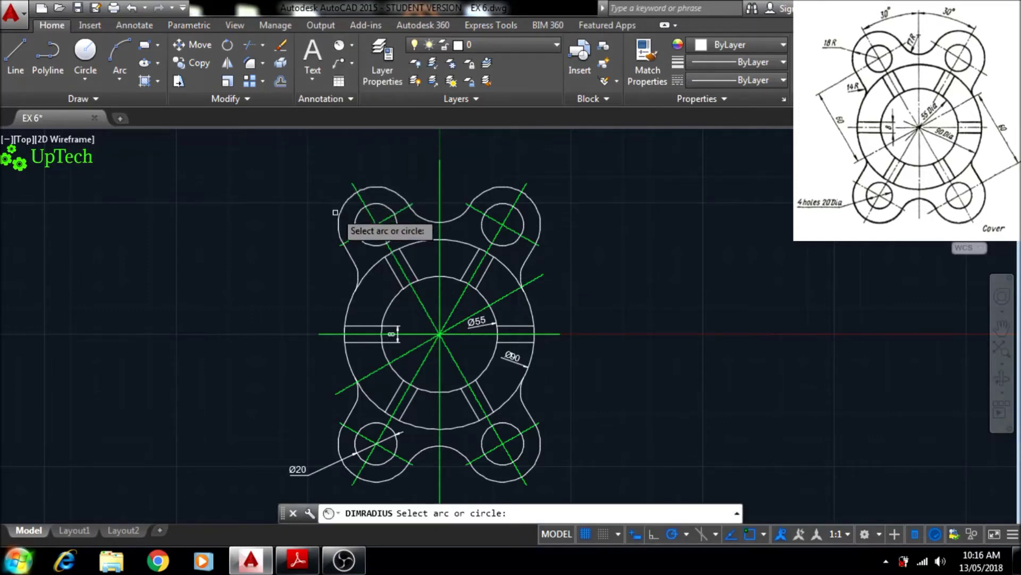
left_click(348, 219)
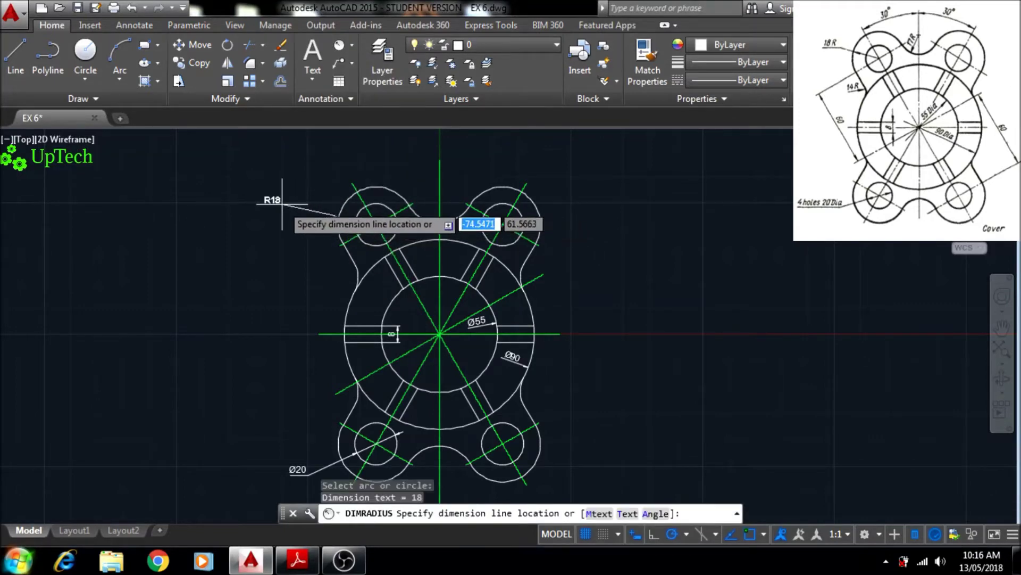
left_click(285, 202)
- Add a radius dimension to the concave arc between the two upper lobes, with its text inside the recess left of the vertical centreline
middle_click_drag(333, 177, 333, 201)
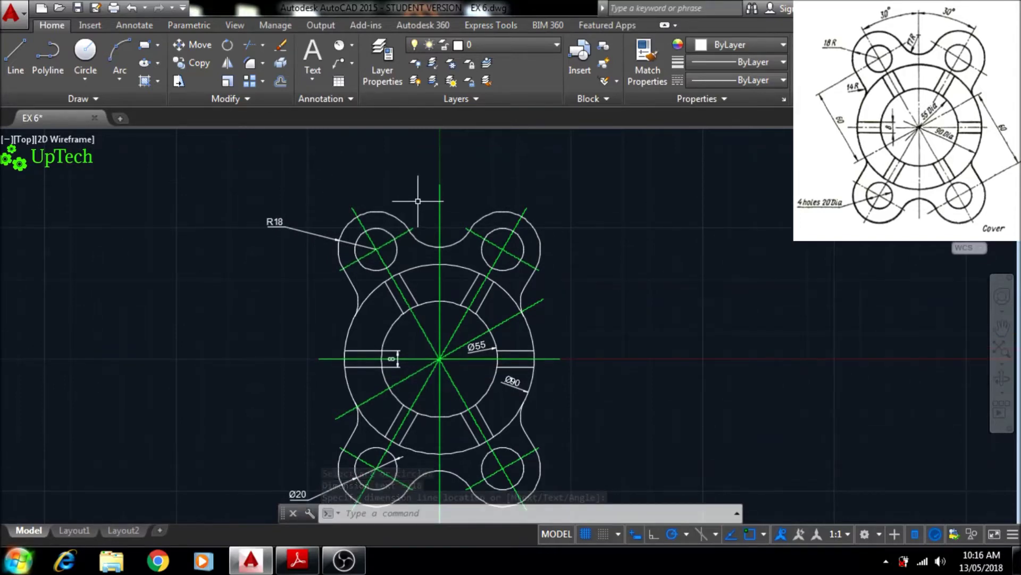
key("Return")
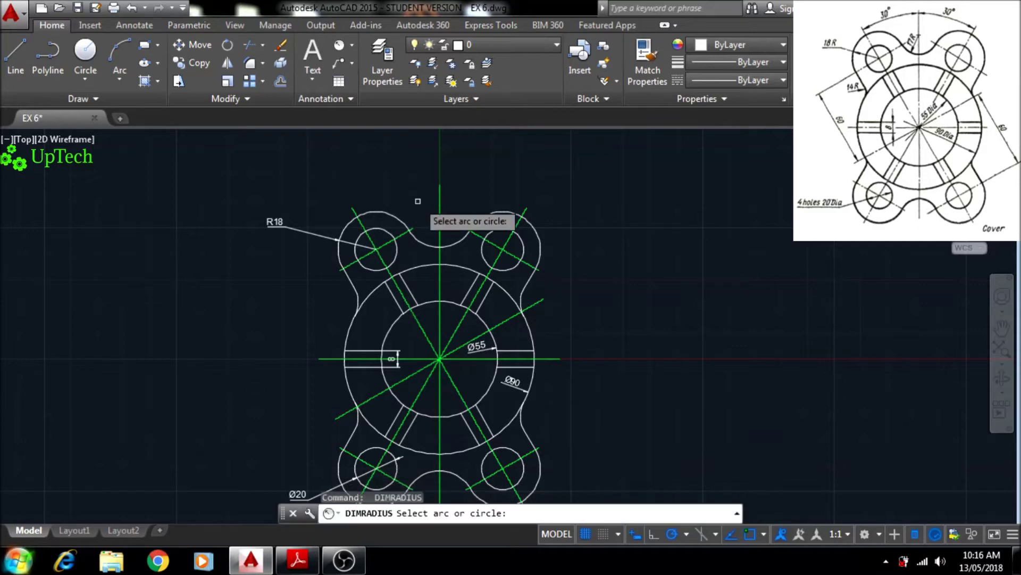
left_click(421, 242)
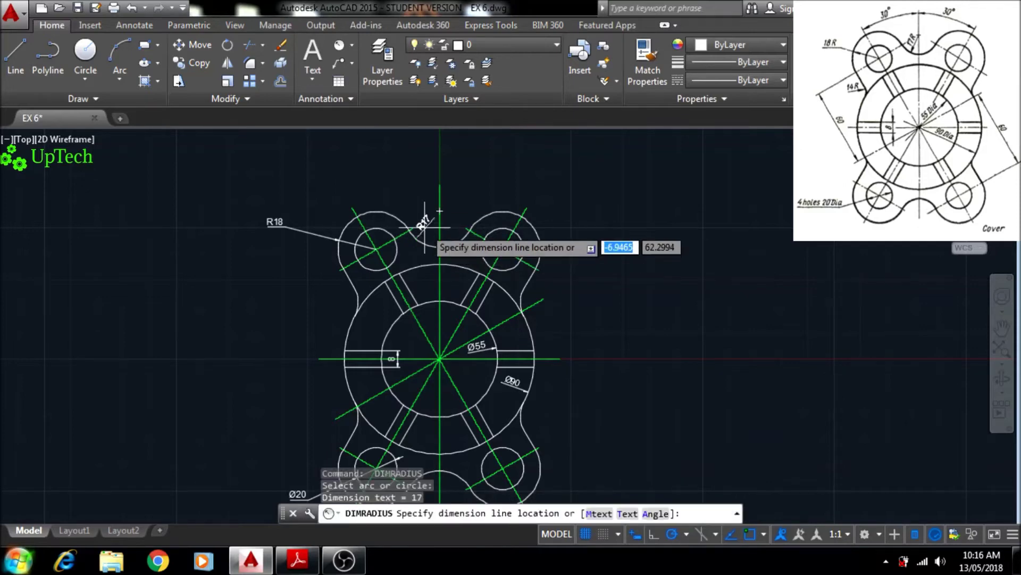
scroll(426, 223, "up", 6)
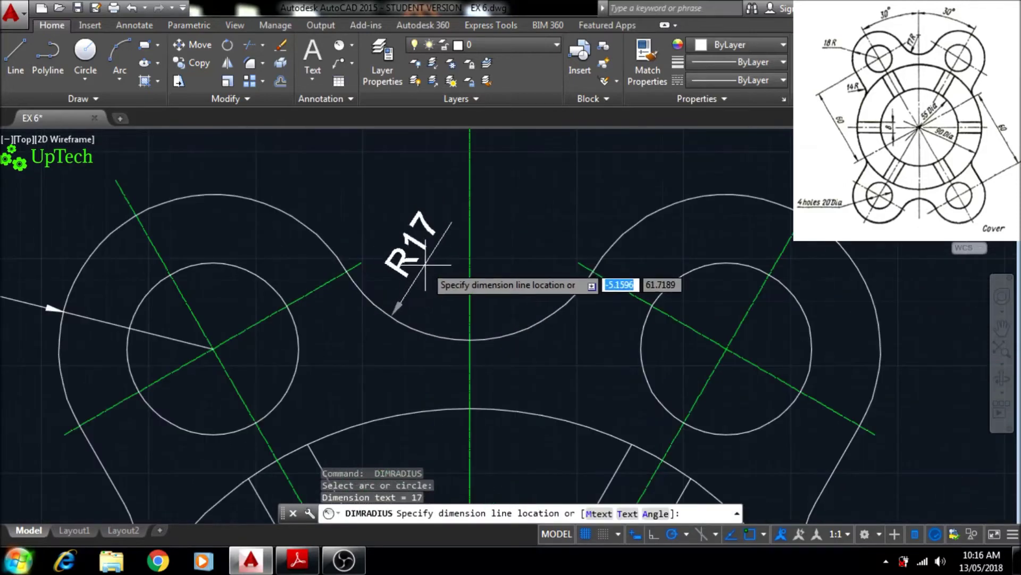
left_click(427, 269)
- Add a radius dimension to the fillet arc joining the upper-left lobe to the large circle, with its text outside to the left
scroll(391, 225, "down", 4)
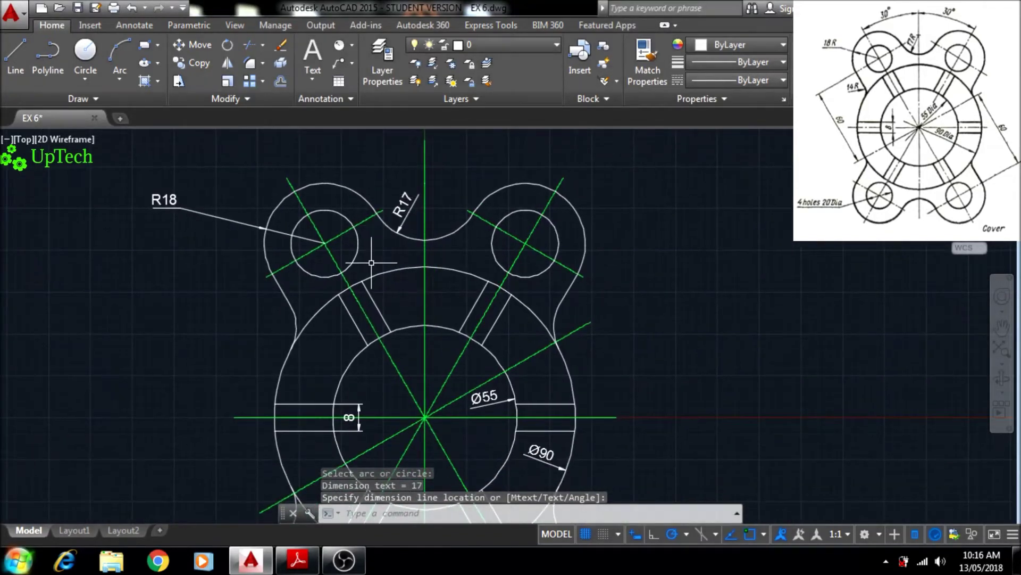
mouse_move(374, 274)
middle_mouse_down()
mouse_move(378, 218)
mouse_move(391, 240)
mouse_move(399, 217)
middle_mouse_up()
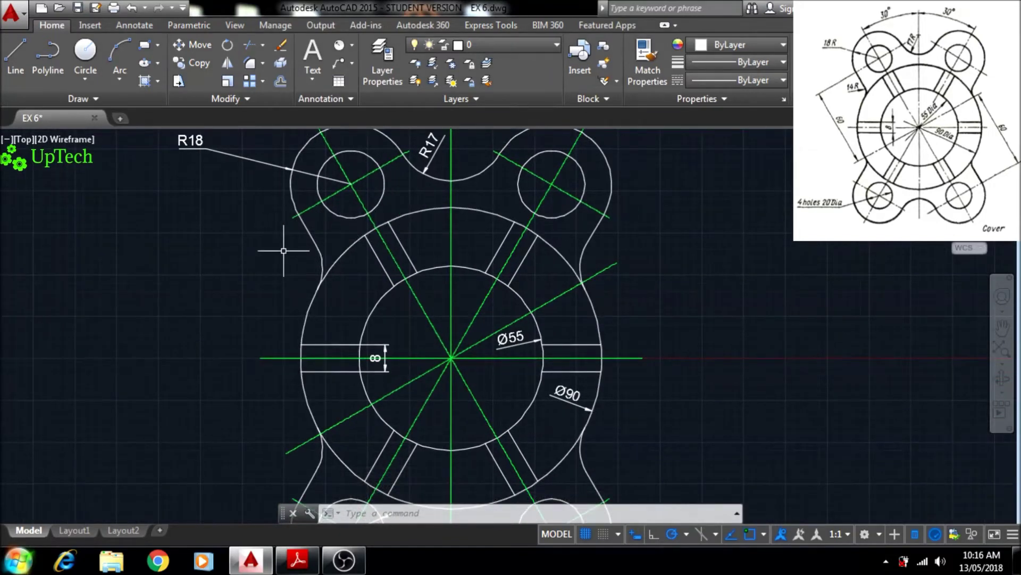
key("Return")
left_click(321, 260)
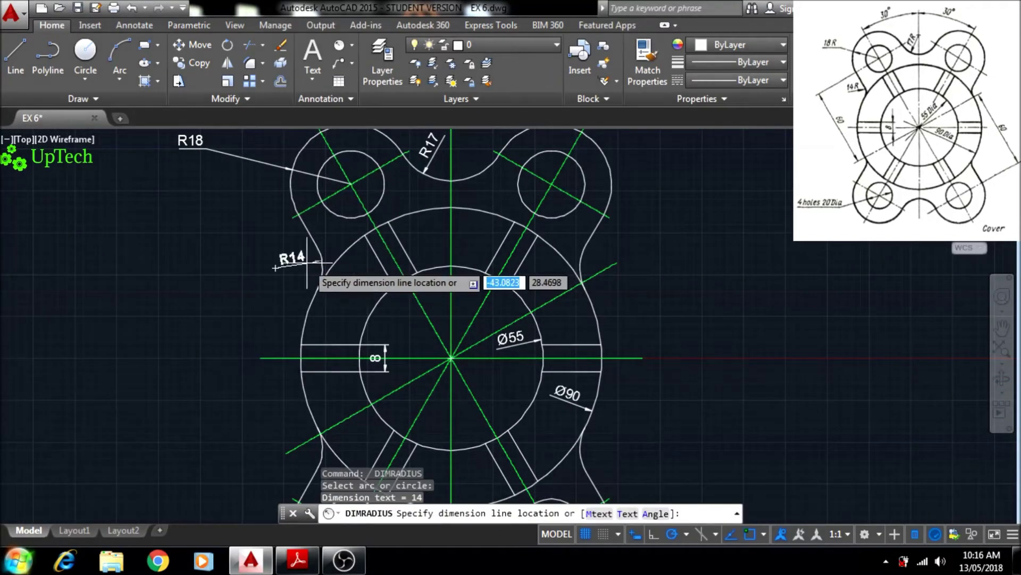
left_click(296, 266)
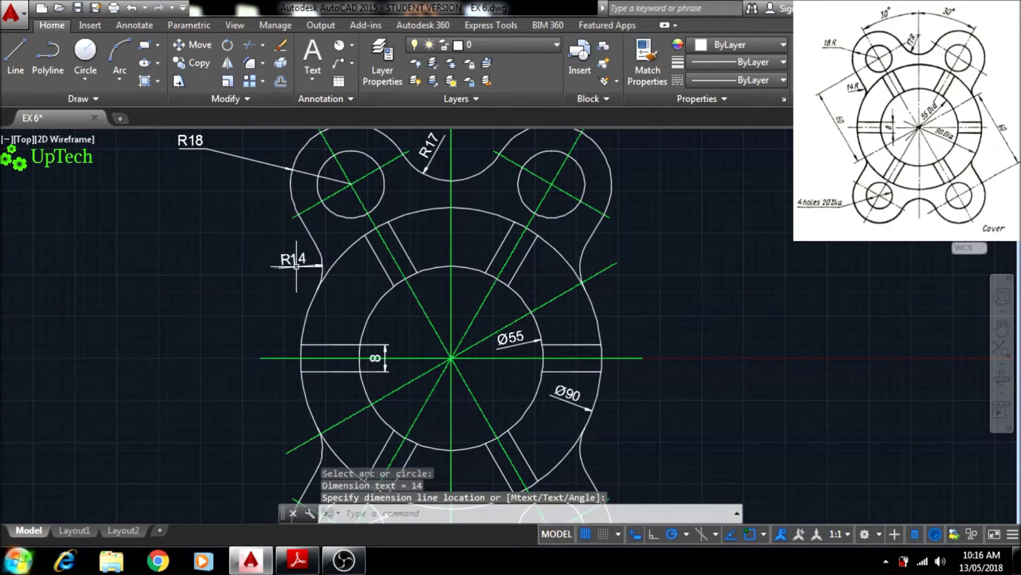
- Add an angular dimension between the upper-left hole's slanted centreline and the vertical centreline, placed above the upper-left lobe
scroll(298, 274, "up", 3)
scroll(300, 275, "down", 5)
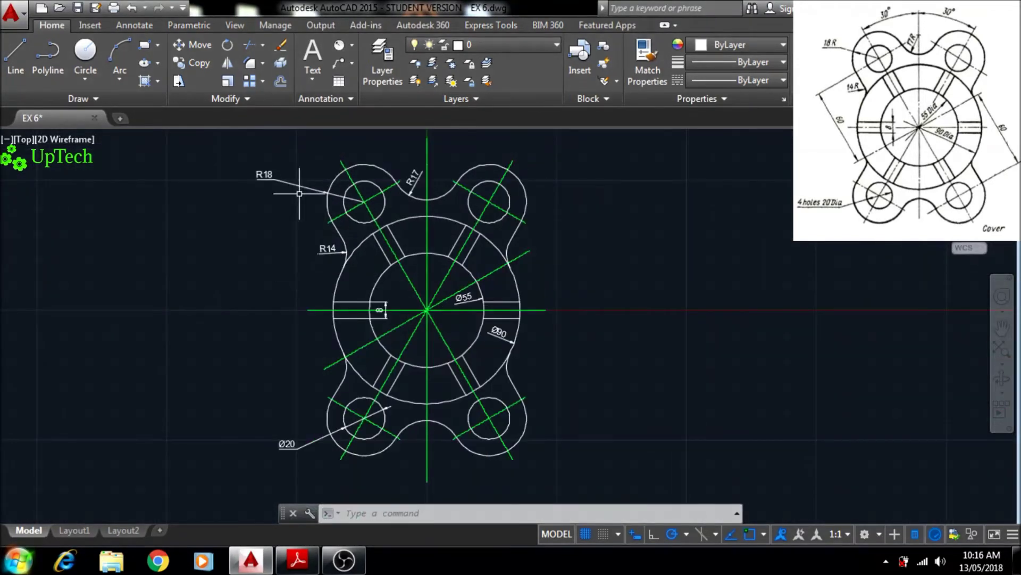
left_click(353, 48)
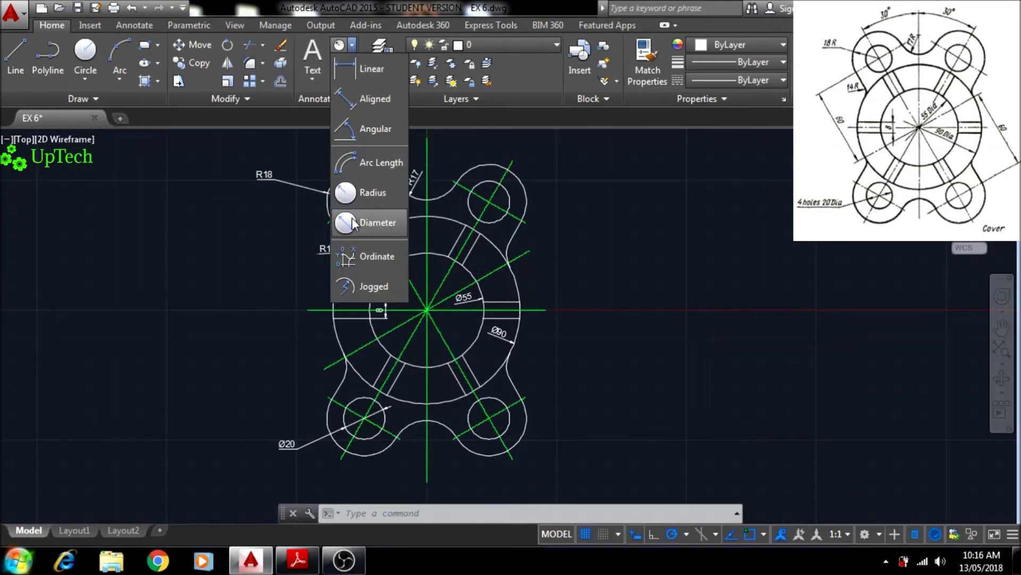
left_click(364, 149)
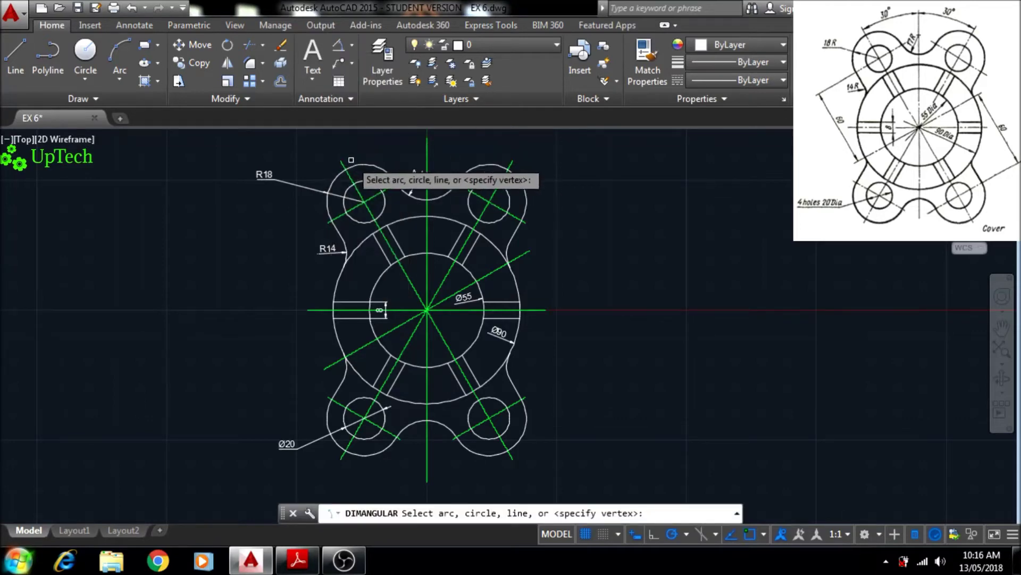
scroll(325, 210, "up", 2)
left_click(317, 222)
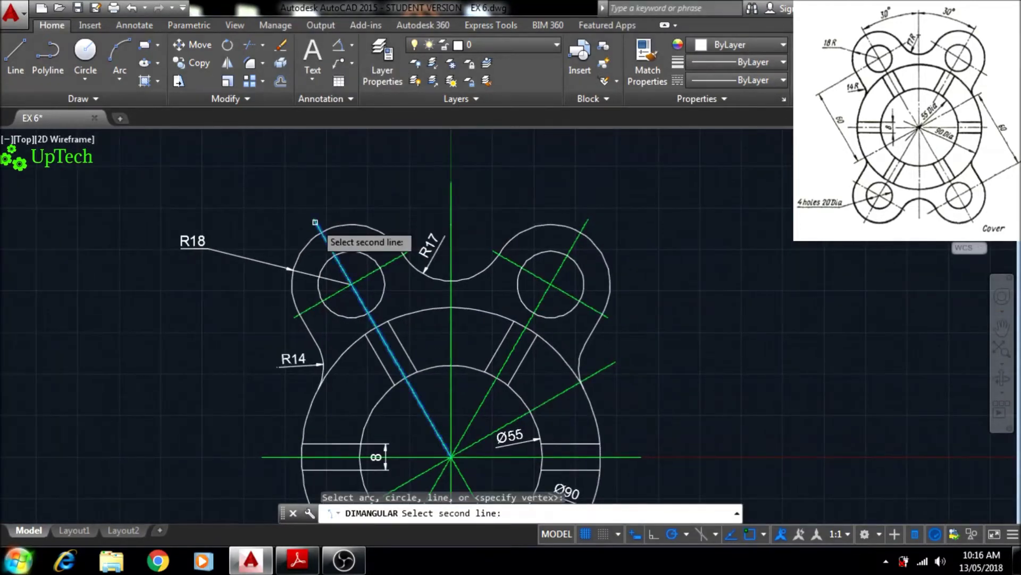
left_click(451, 210)
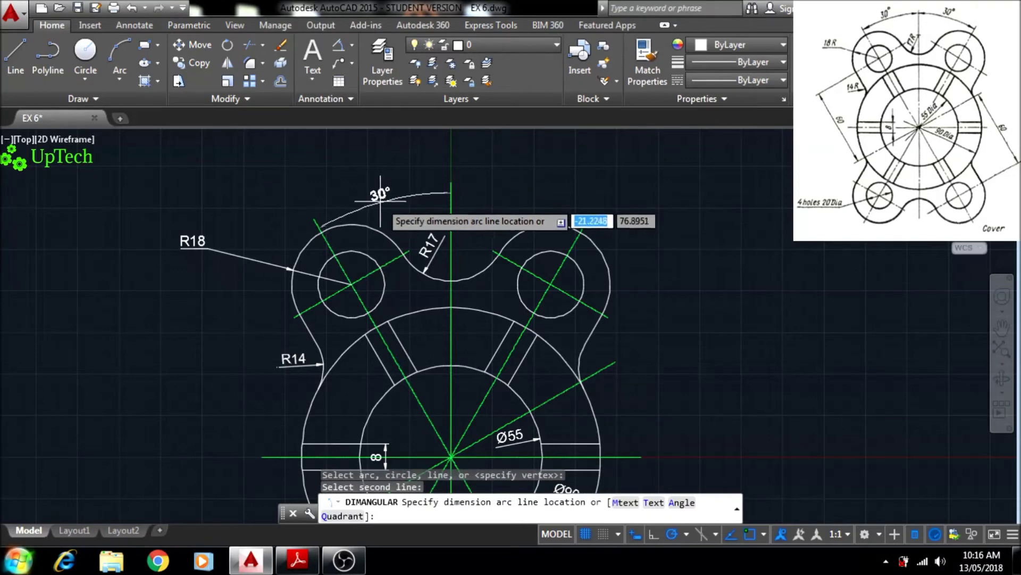
left_click(378, 199)
- Add an angular dimension between the vertical centreline and the upper-right hole's slanted centreline, lined up with the angular dimension on the left
middle_click_drag(427, 203, 385, 206)
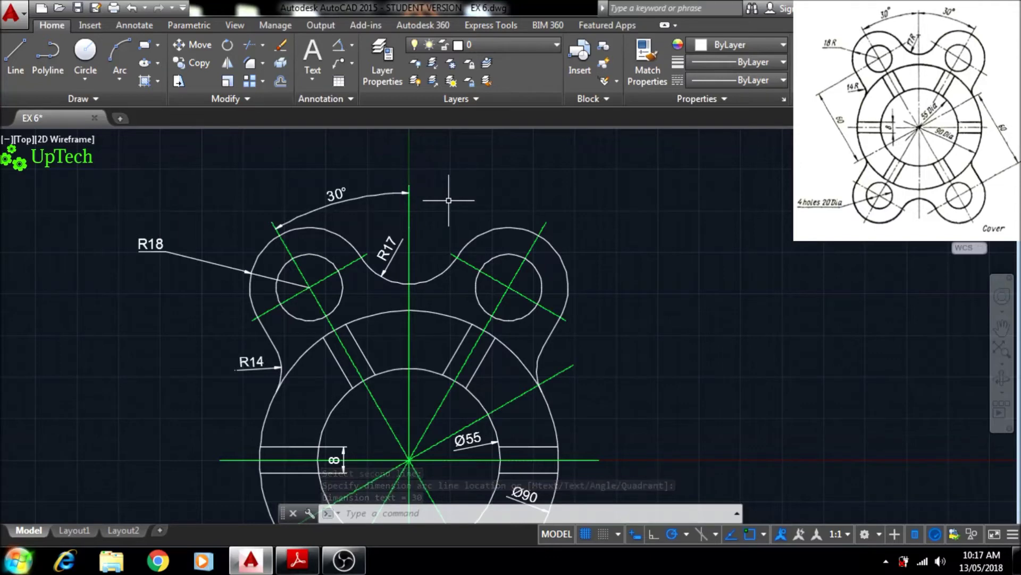
key("Return")
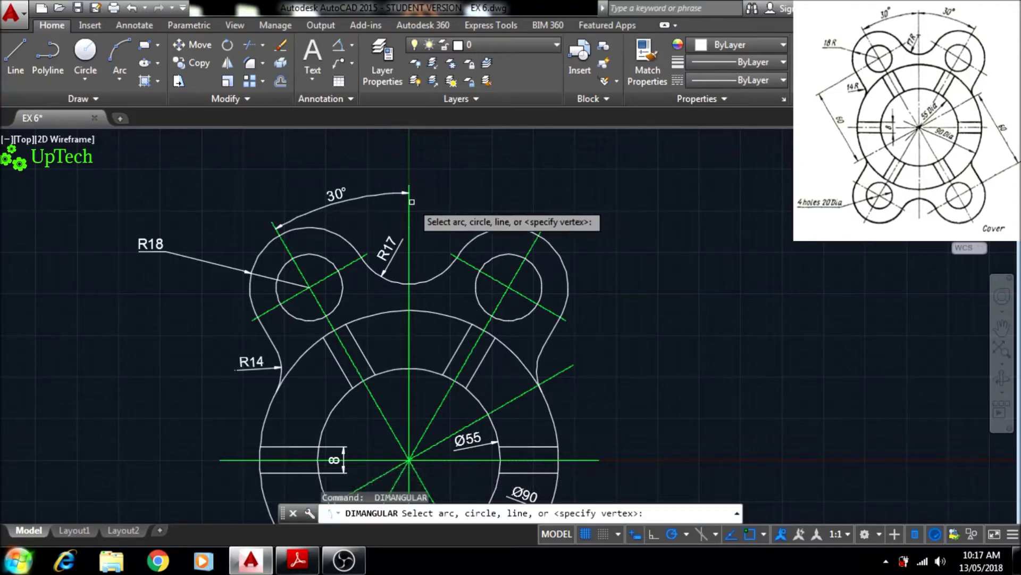
left_click(410, 201)
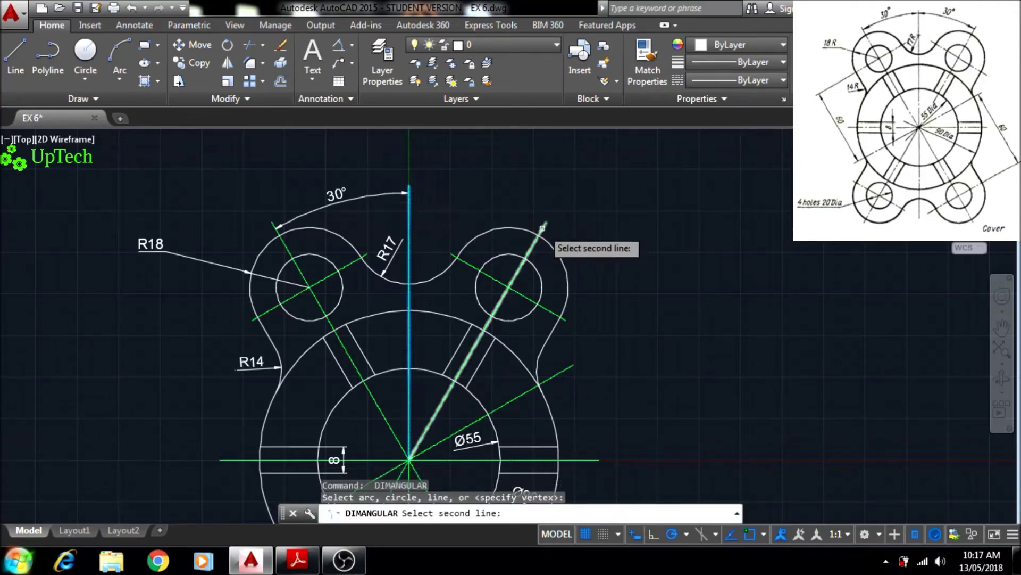
left_click(542, 229)
scroll(388, 194, "up", 4)
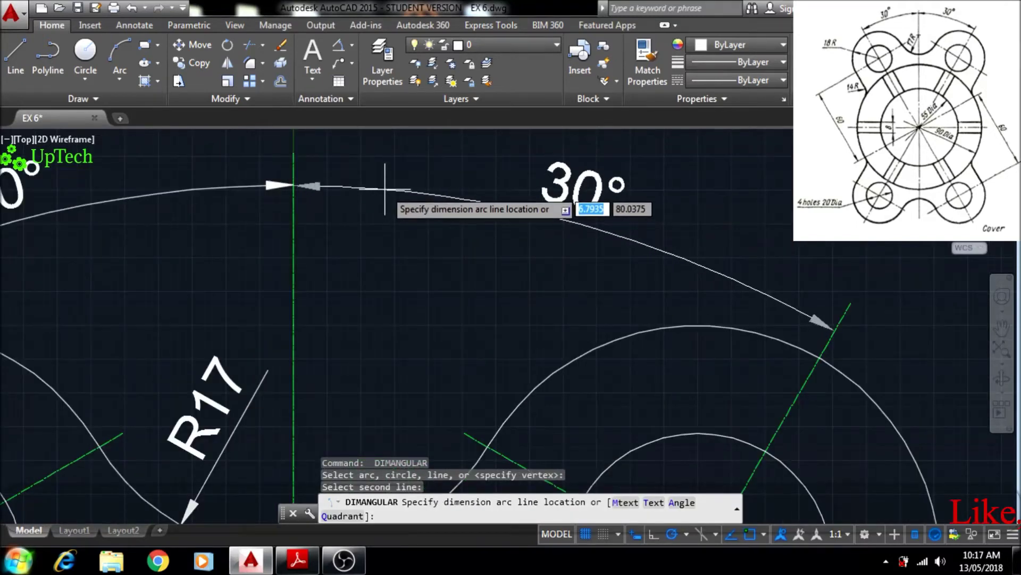
left_click(385, 188)
- Add an aligned dimension from the outer end of the upper-left hole's short centreline perpendicular to the slanted centreline through the centre, placed outside the left side
scroll(387, 218, "down", 3)
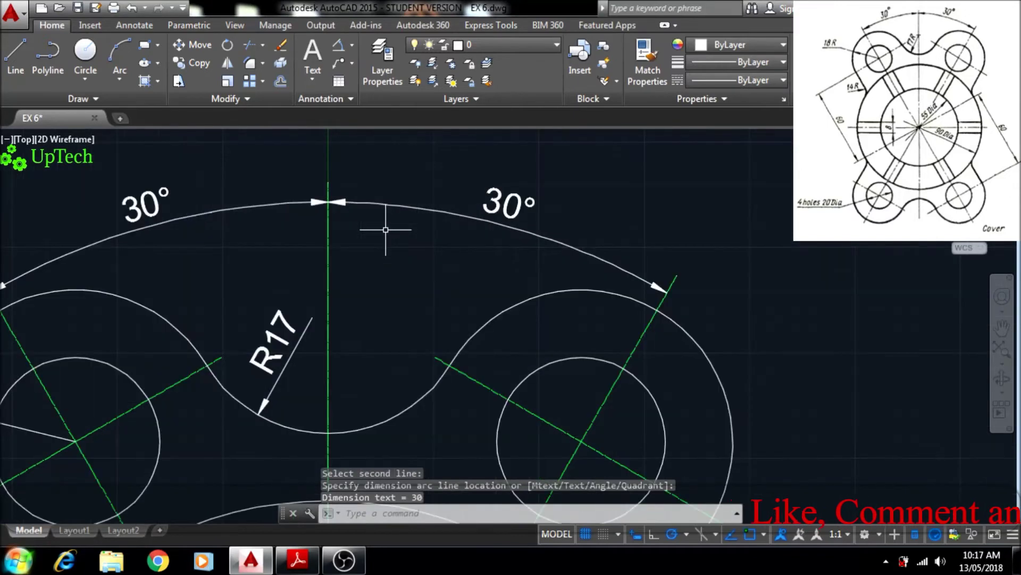
scroll(406, 225, "down", 4)
middle_click_drag(385, 245, 424, 193)
scroll(419, 223, "down", 1)
scroll(321, 239, "up", 1)
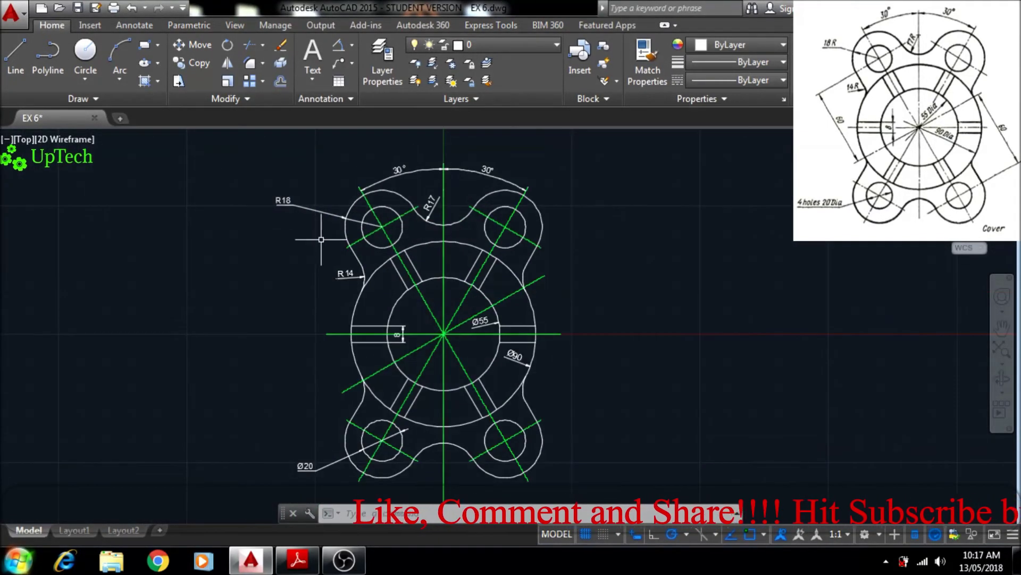
left_click(352, 45)
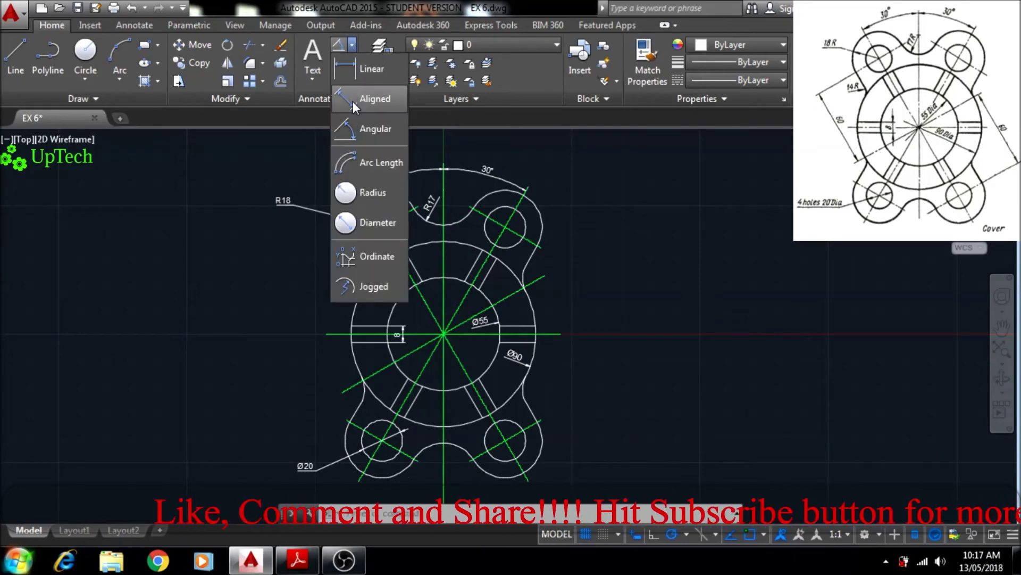
left_click(352, 99)
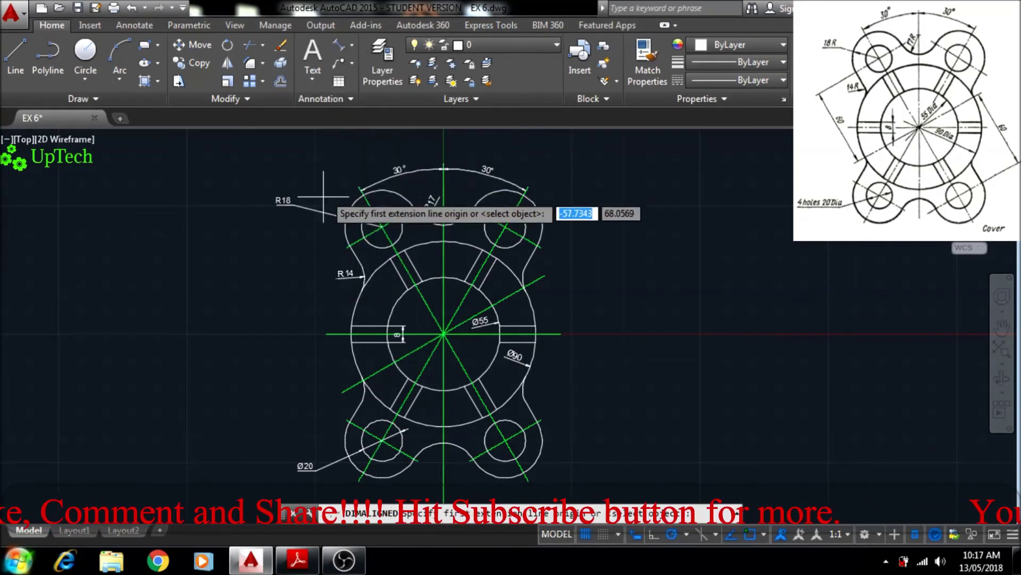
left_click(347, 247)
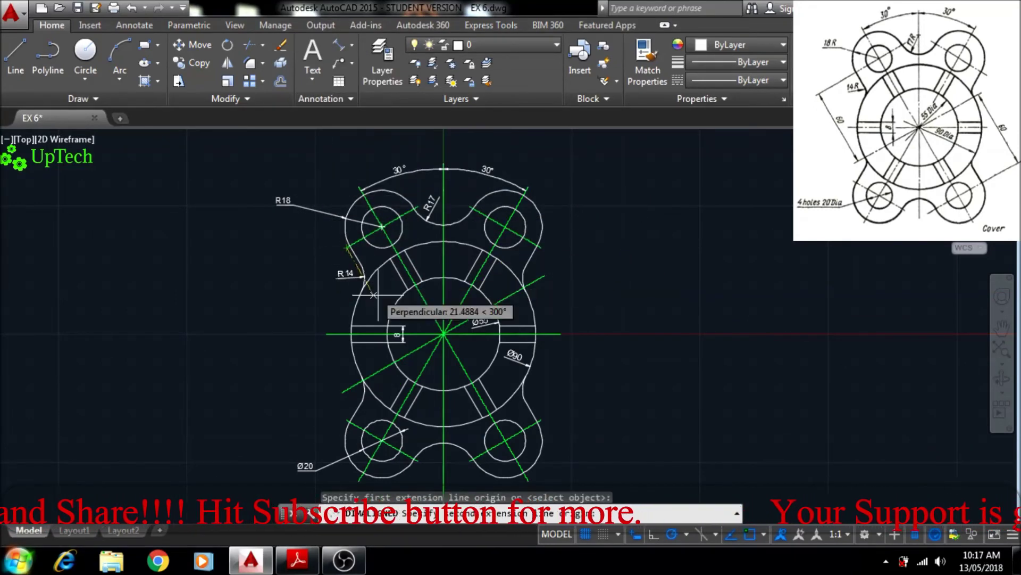
scroll(406, 354, "up", 5)
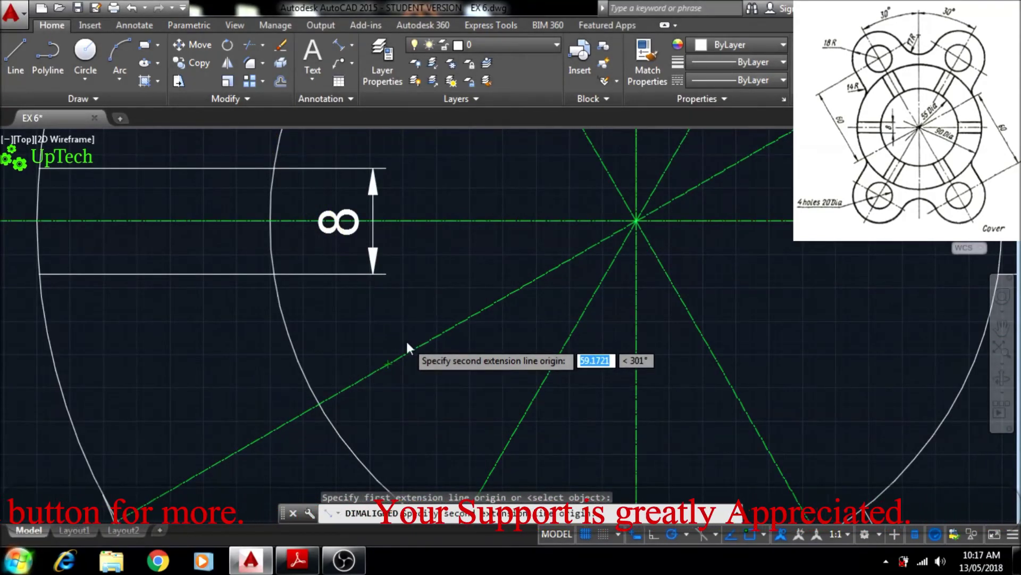
right_click(407, 347, "shift")
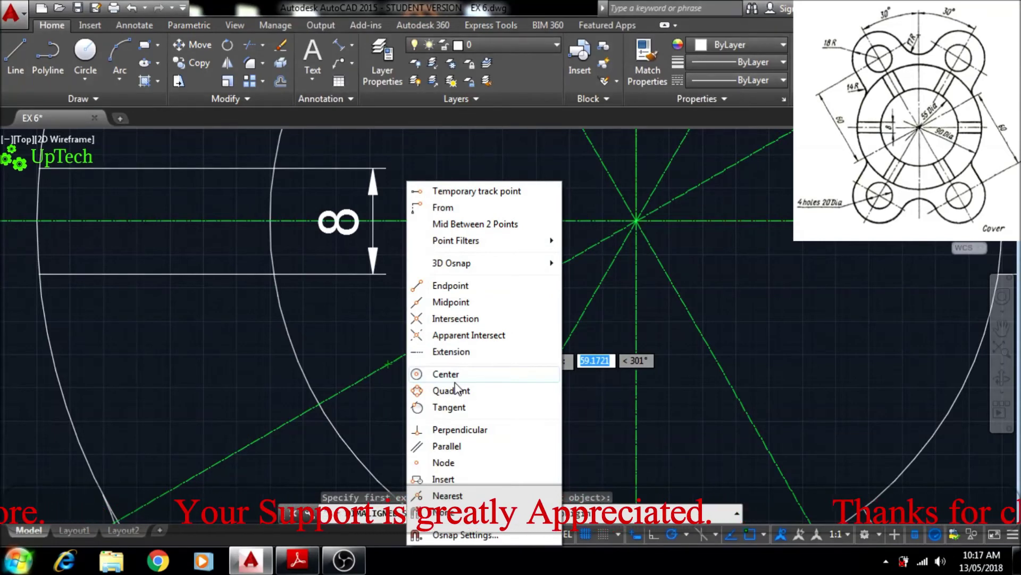
left_click(454, 430)
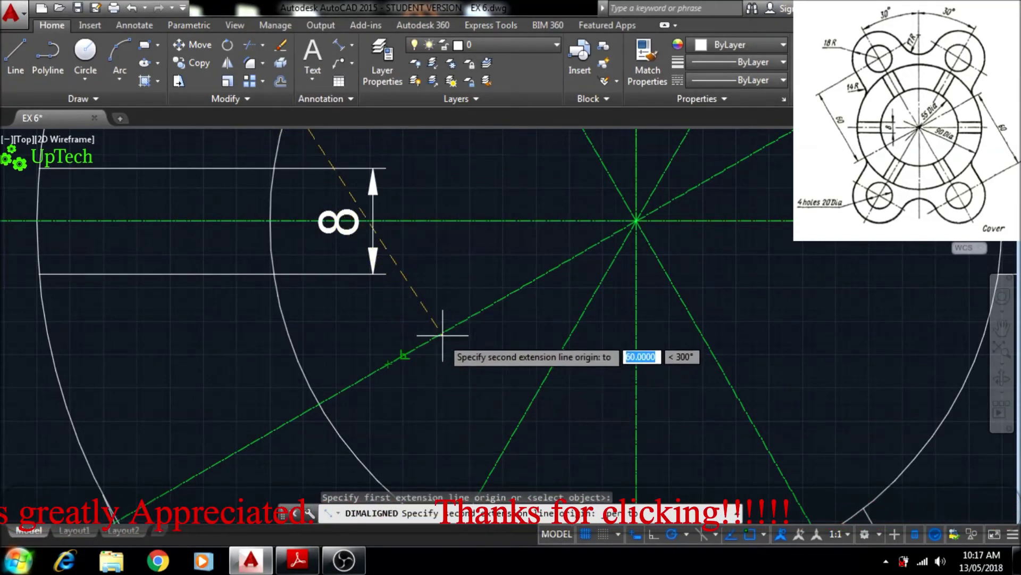
left_click(404, 354)
middle_click_drag(230, 367, 425, 187)
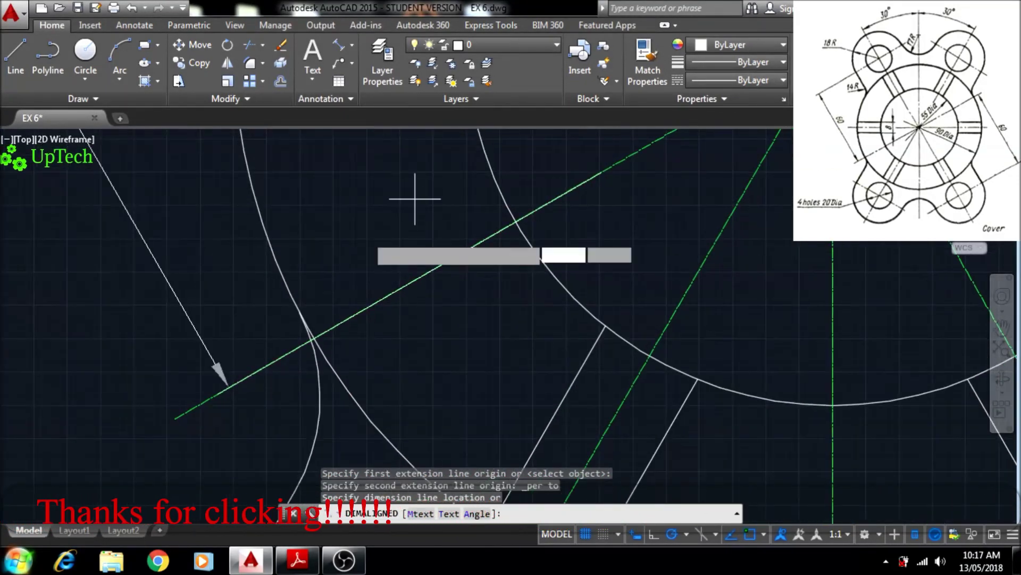
scroll(207, 334, "up", 2)
scroll(204, 349, "down", 2)
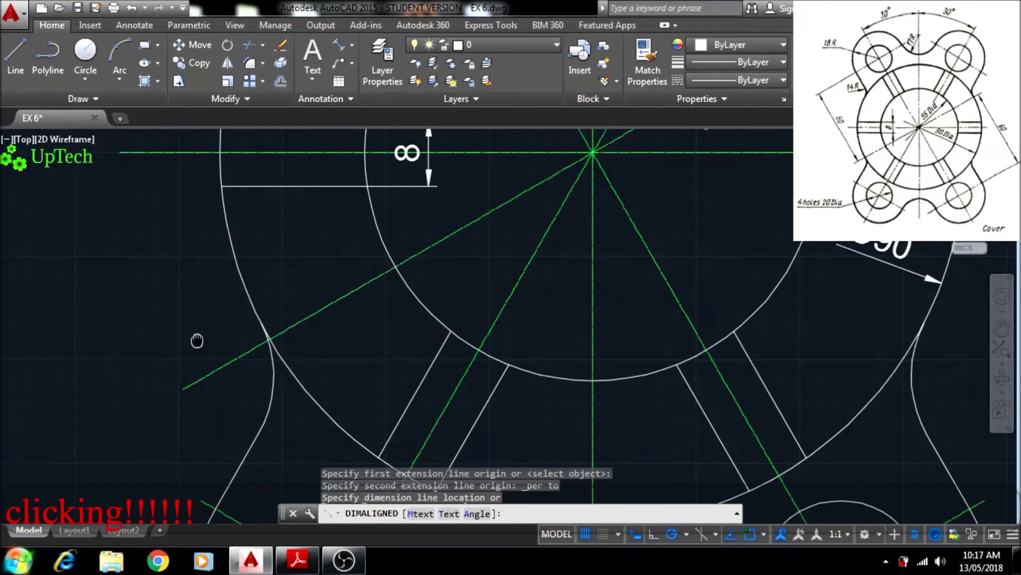
mouse_move(199, 342)
middle_mouse_down()
mouse_move(313, 454)
mouse_move(308, 358)
mouse_move(250, 346)
mouse_move(201, 318)
mouse_move(213, 340)
middle_mouse_up()
scroll(274, 423, "down", 2)
left_click(295, 394)
scroll(324, 349, "down", 2)
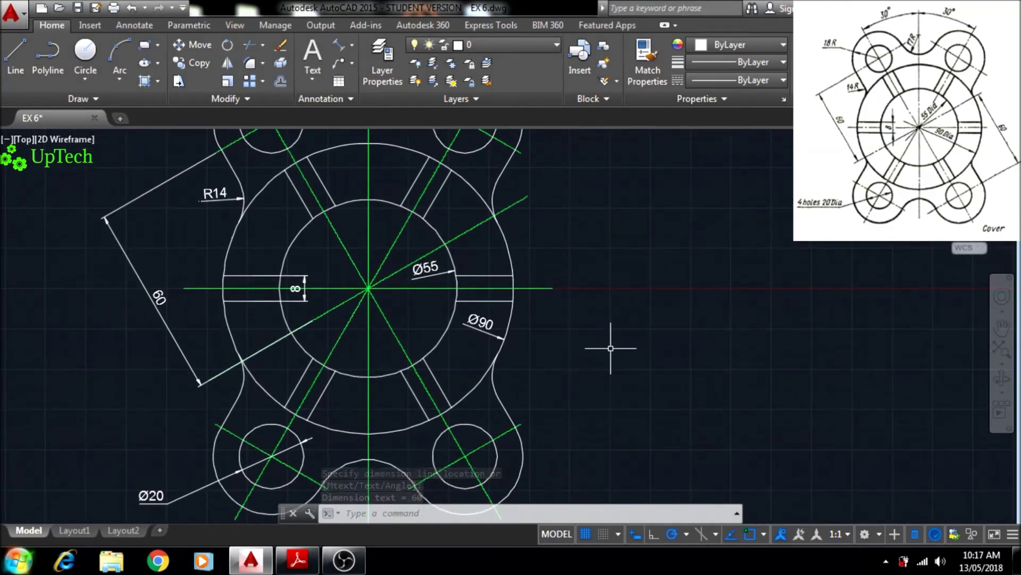
- Add an aligned dimension from the outer end of the lower-right hole's short centreline perpendicular to the central slanted centreline, placed outside the right side
key("Return")
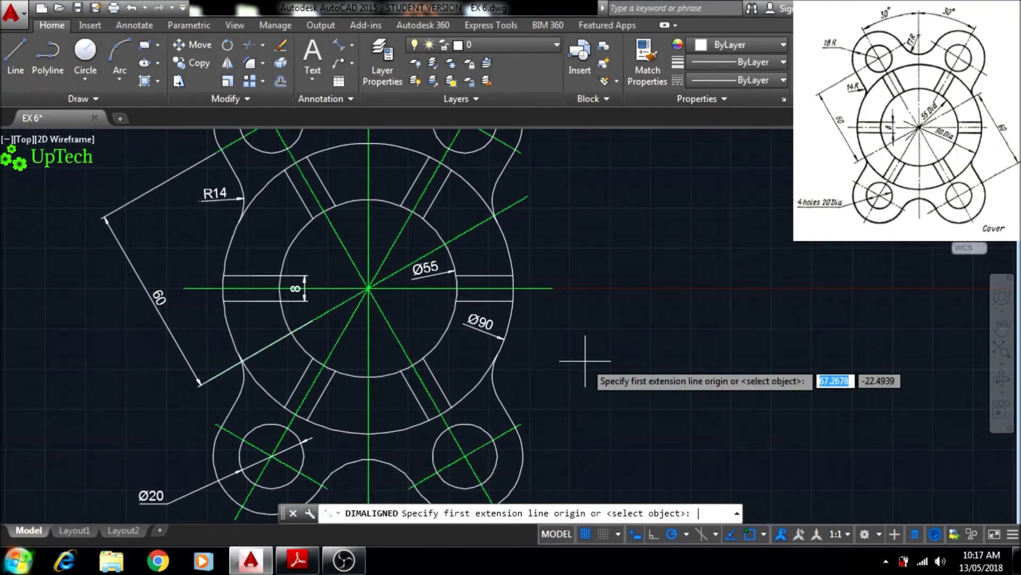
left_click(520, 424)
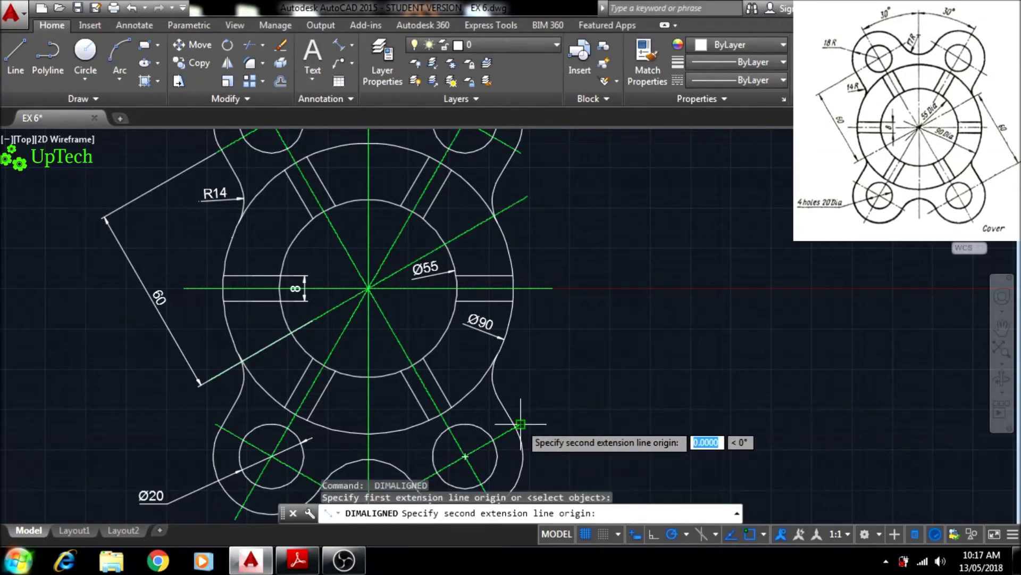
right_click(545, 256, "shift")
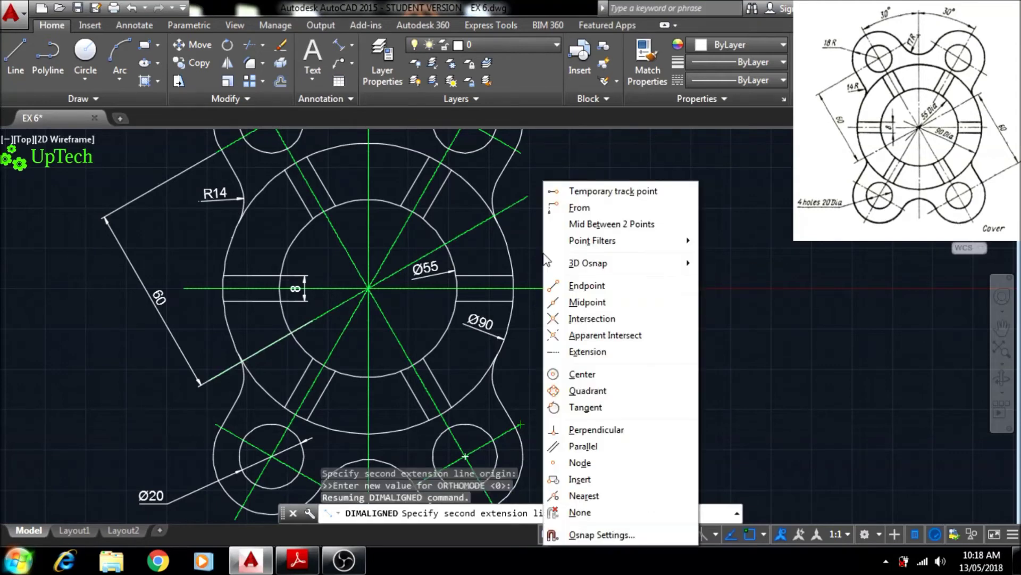
left_click(585, 430)
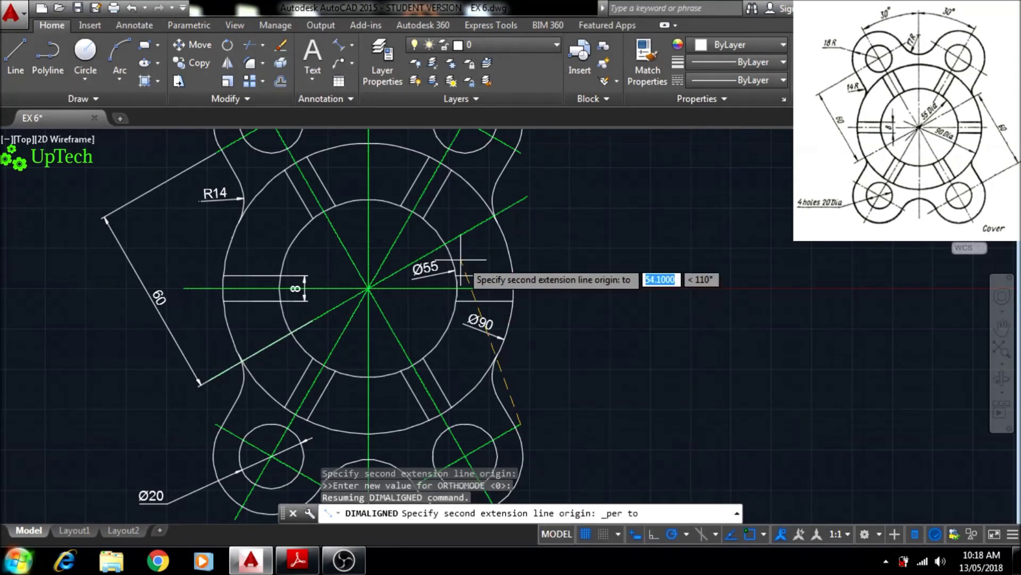
left_click(423, 257)
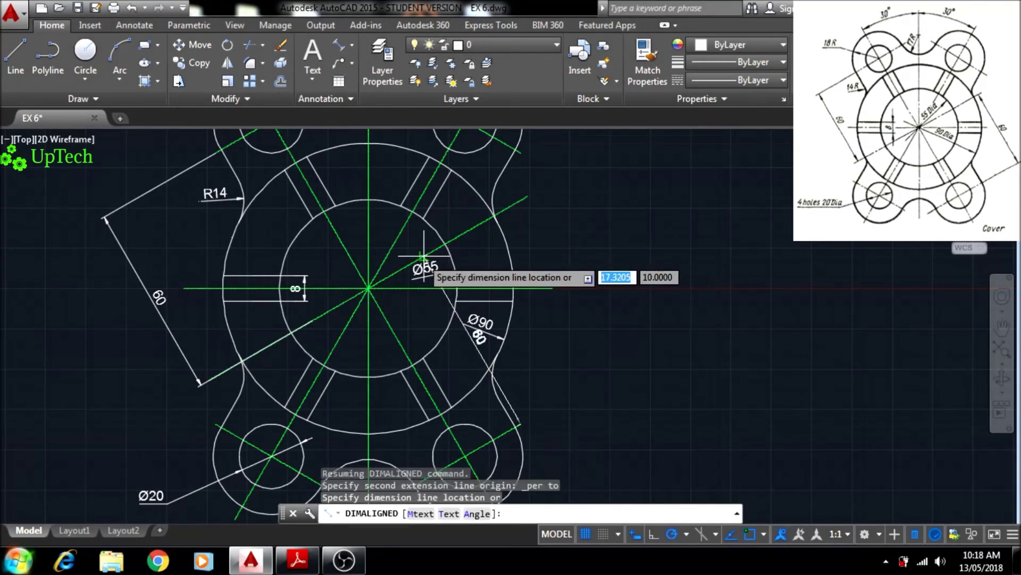
left_click(573, 226)
scroll(534, 356, "down", 2)
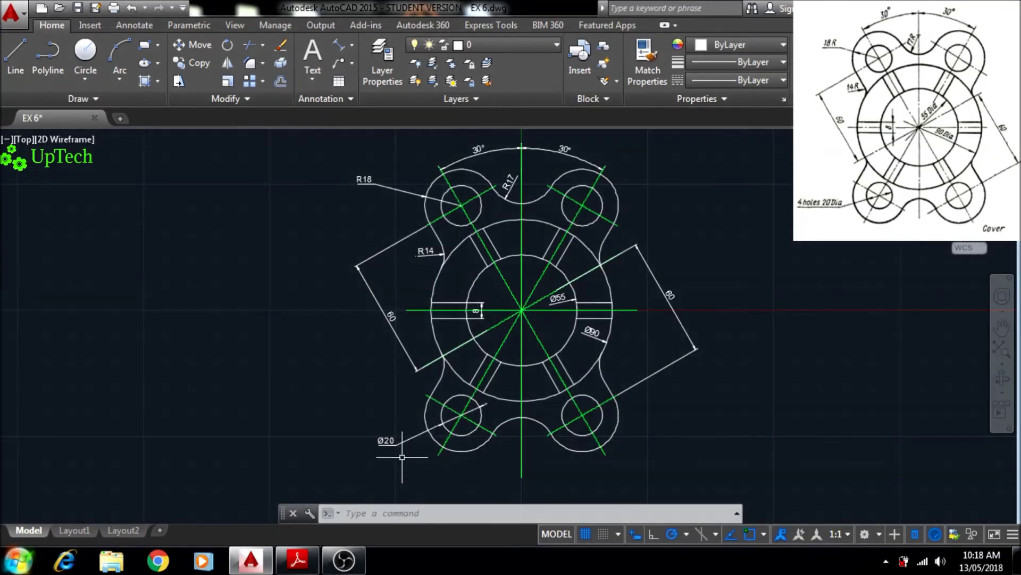
- Prefix the lower-left hole's diameter dimension text with "4 holes" so it reads "4 holes Ø20"
scroll(402, 456, "up", 6)
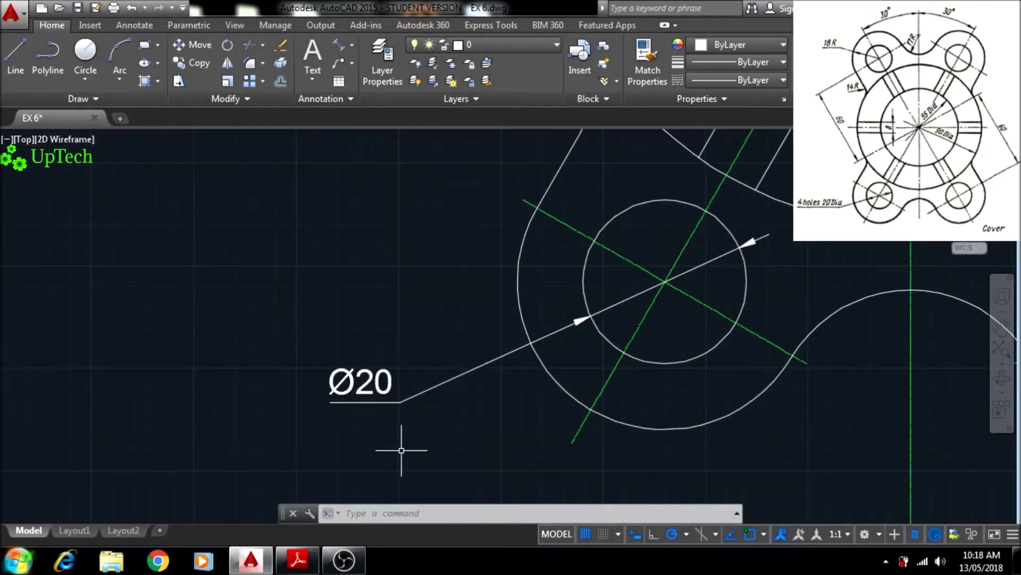
left_click(371, 388)
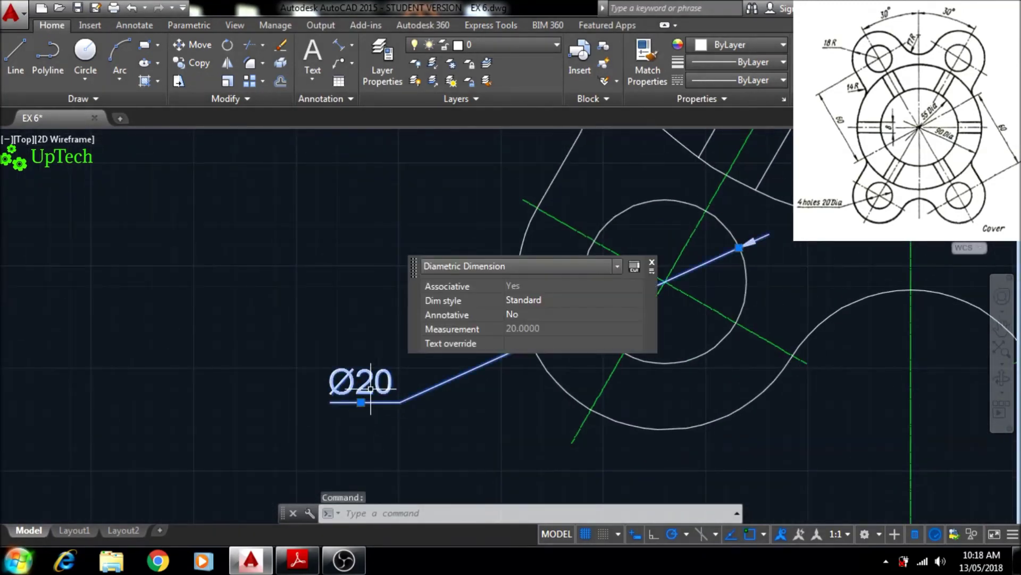
double_click(362, 377)
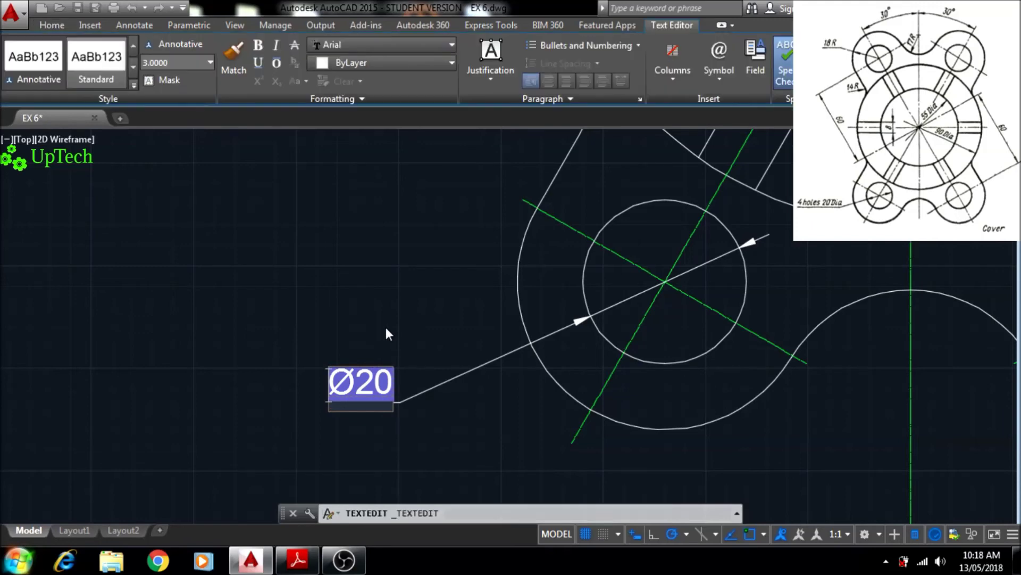
type("4")
type(" hol")
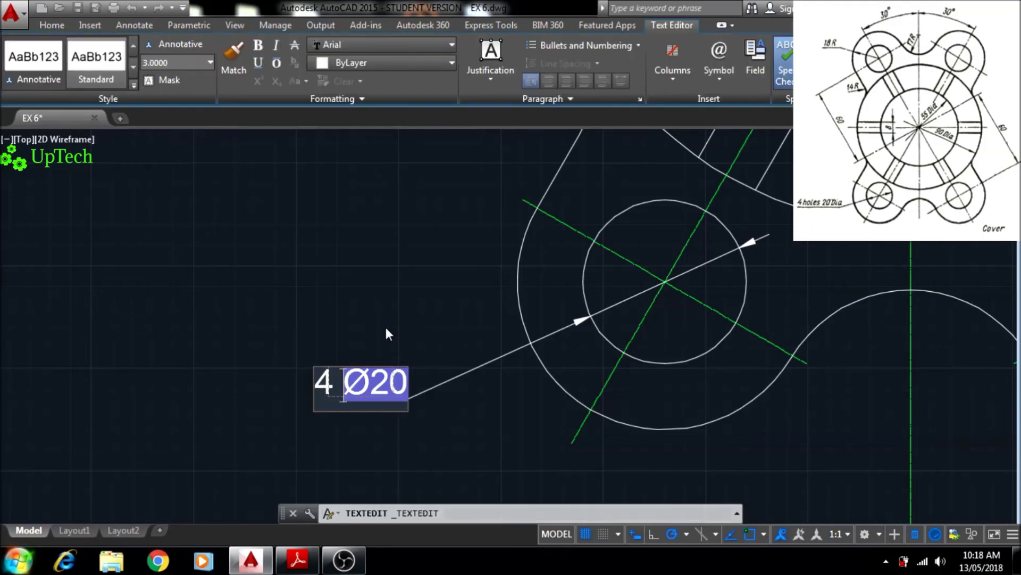
type("es")
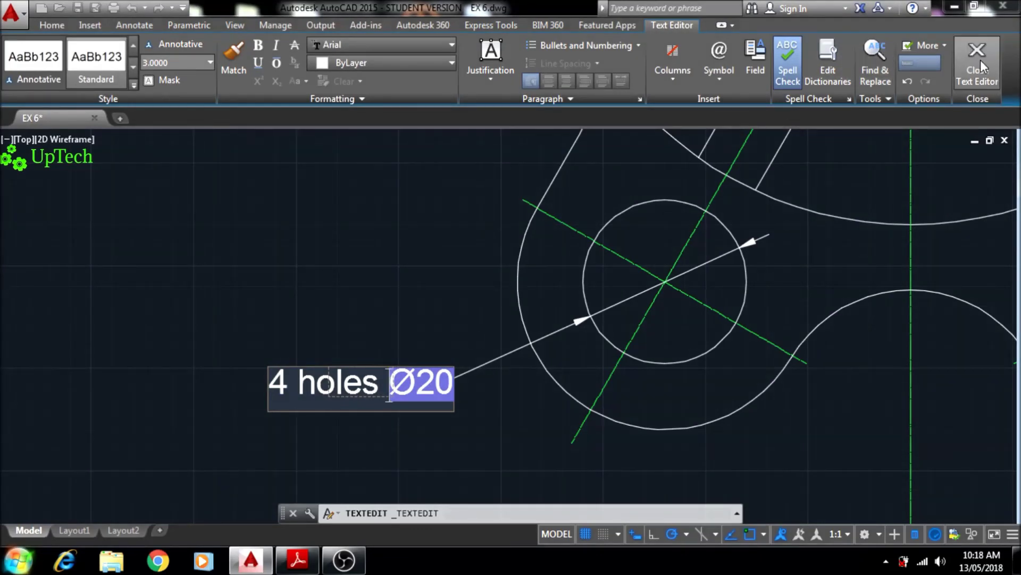
left_click(981, 57)
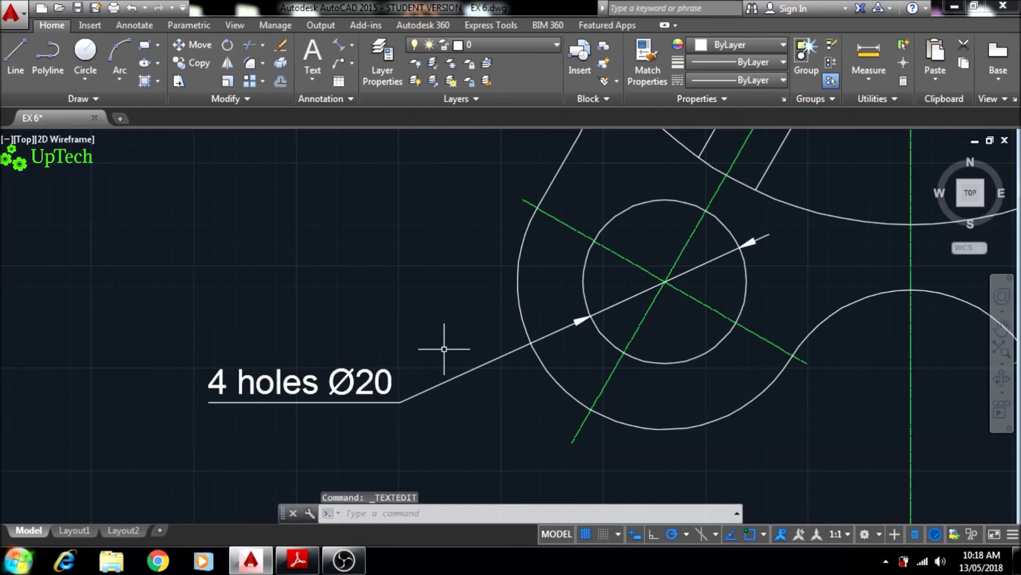
scroll(444, 349, "down", 6)
scroll(514, 323, "up", 2)
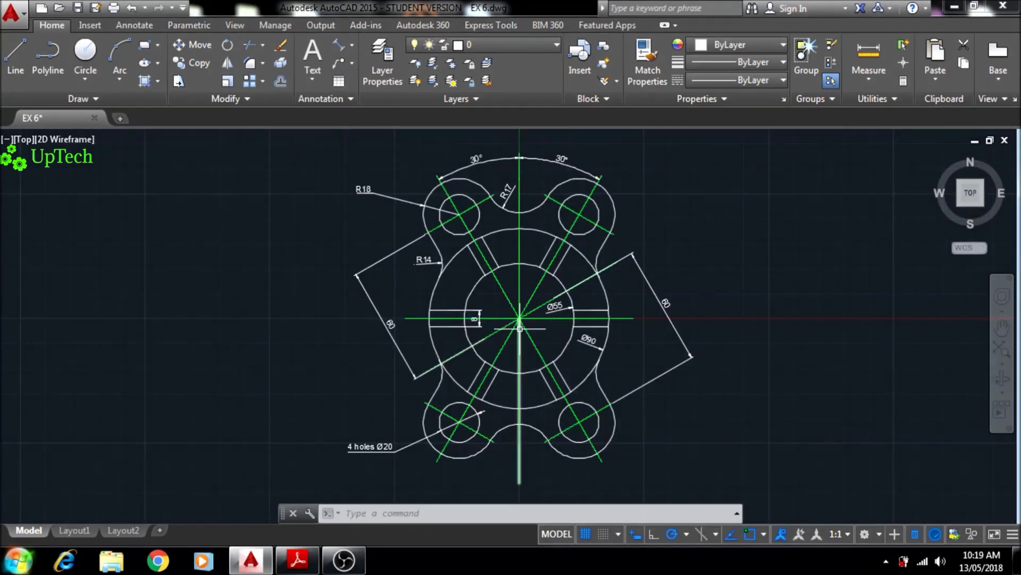
mouse_move(520, 328)
middle_mouse_down()
mouse_move(371, 329)
mouse_move(428, 317)
mouse_move(590, 324)
mouse_move(369, 323)
mouse_move(574, 323)
mouse_move(410, 327)
mouse_move(564, 325)
mouse_move(440, 328)
mouse_move(519, 327)
middle_mouse_up()
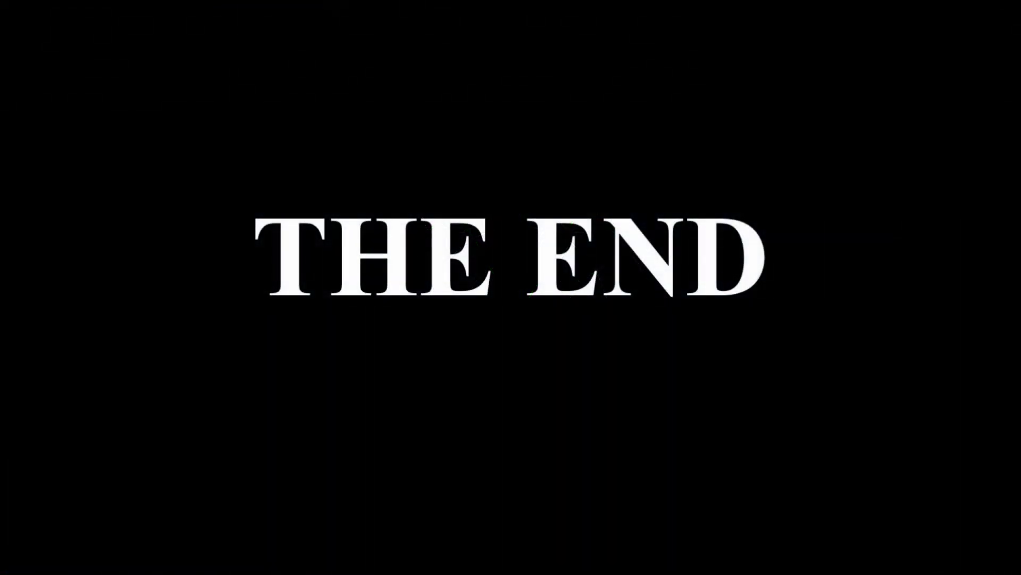